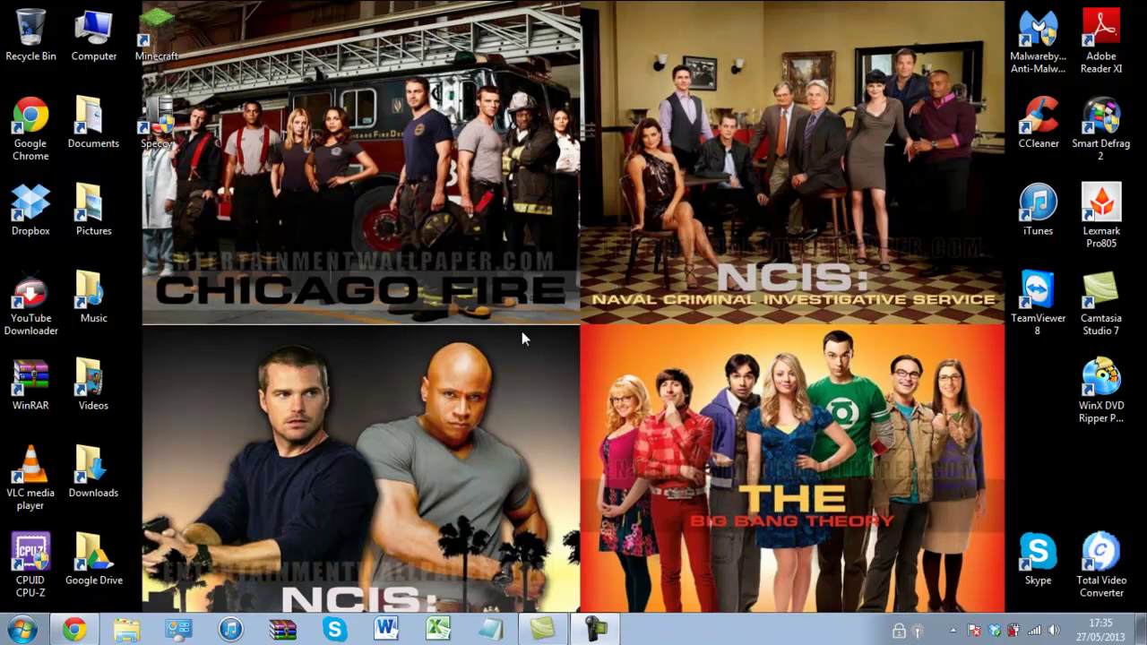
Step: Switch to Chrome, dismiss the sales contact popup and download the trial version of avast! Premier
left_click(73, 629)
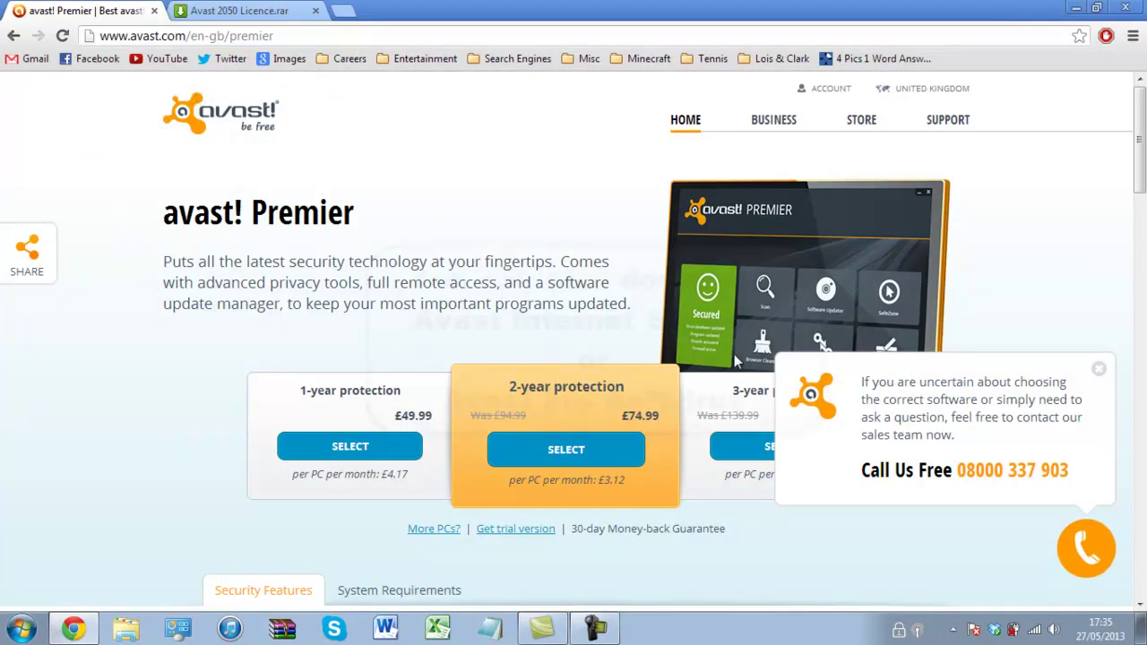
left_click(1098, 369)
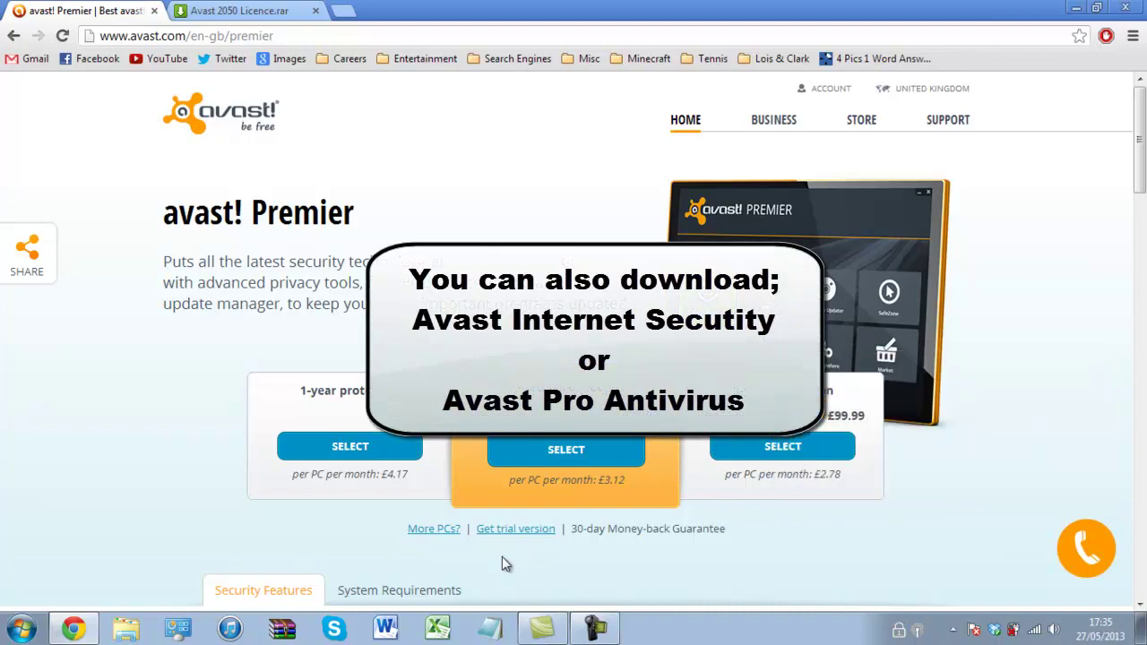
left_click(508, 534)
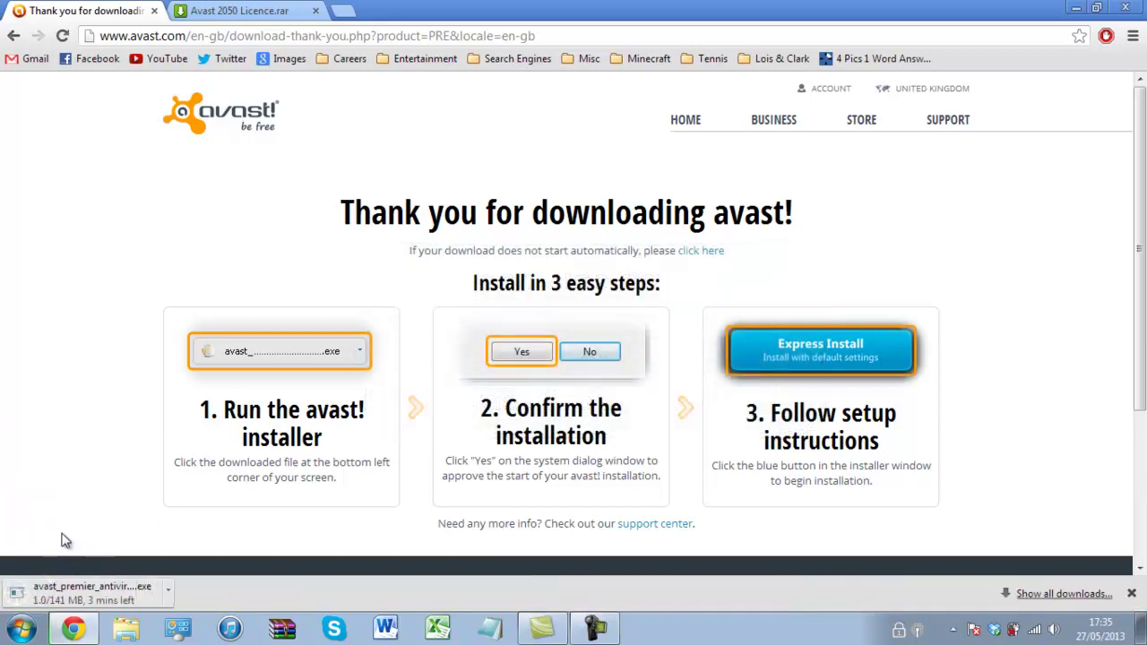
Step: Download the Avast 2050 Licence.rar archive from the MediaFire page
left_click(208, 12)
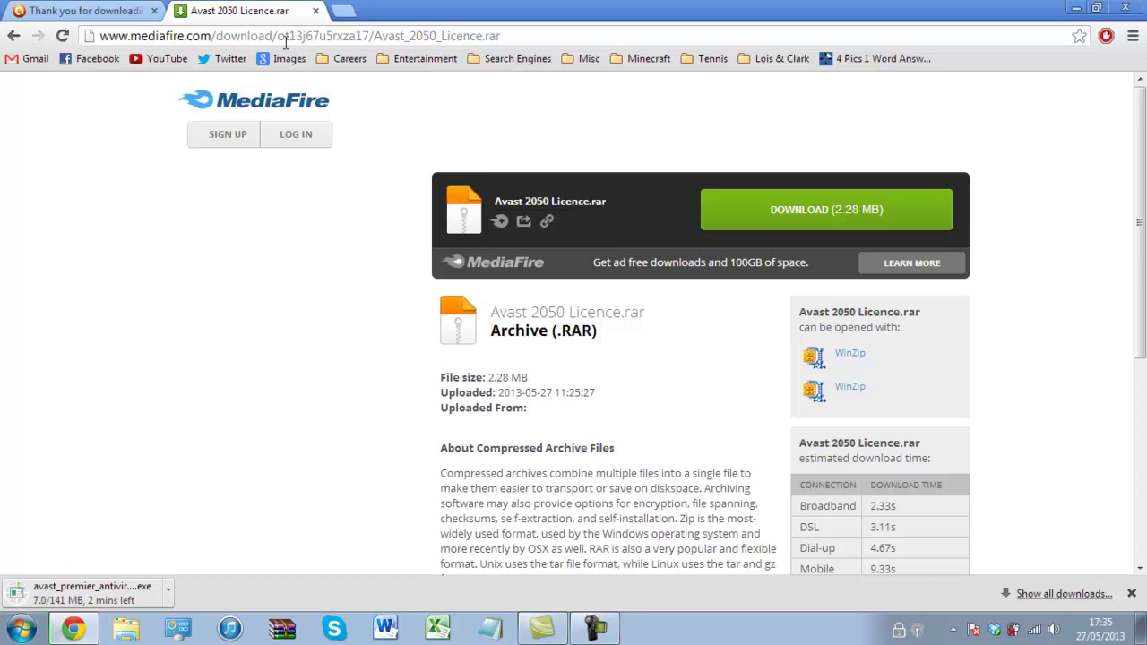
left_click(807, 207)
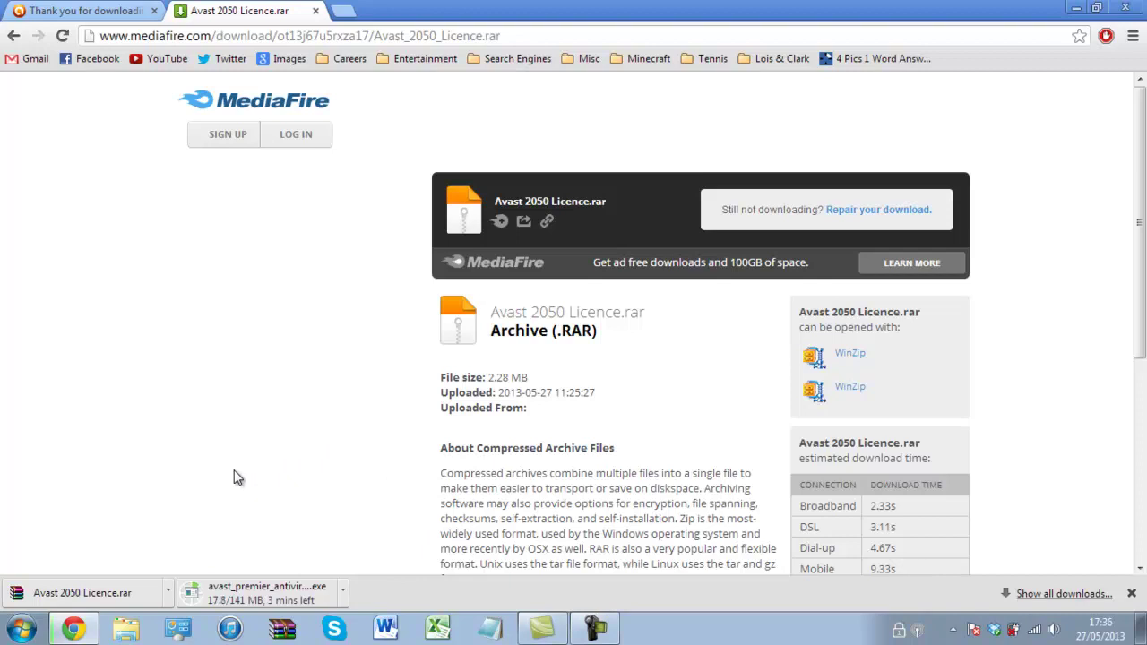
scroll(199, 392, "down", 1)
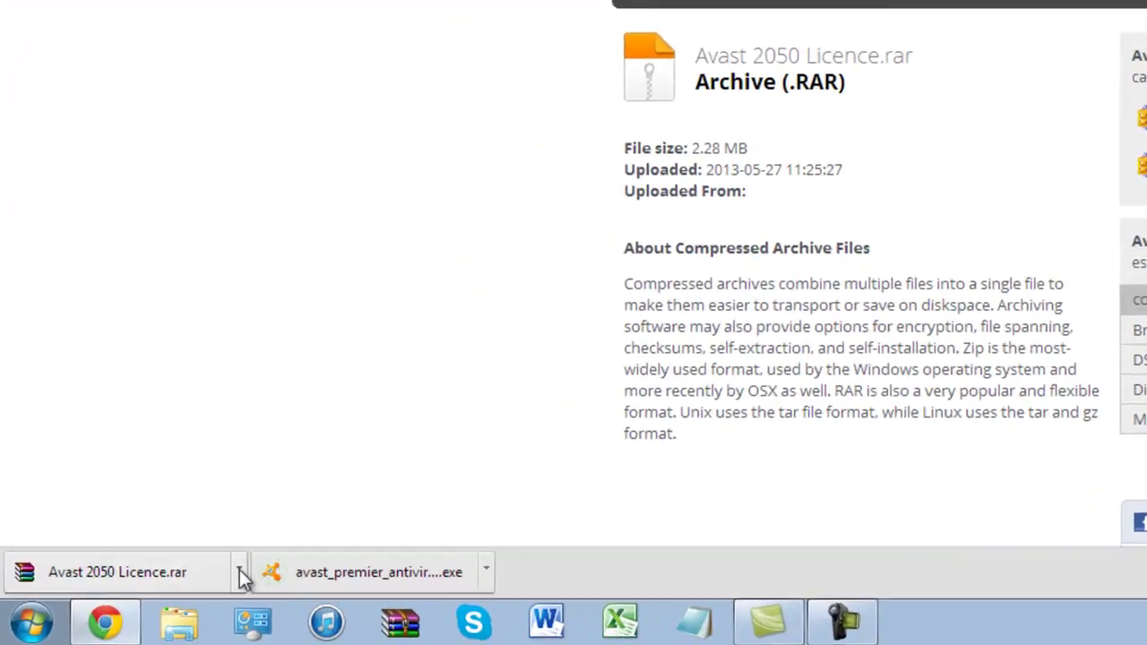
Step: Show the downloaded archive in its folder, move it and the avast! setup file to the desktop and arrange them side by side
left_click(168, 592)
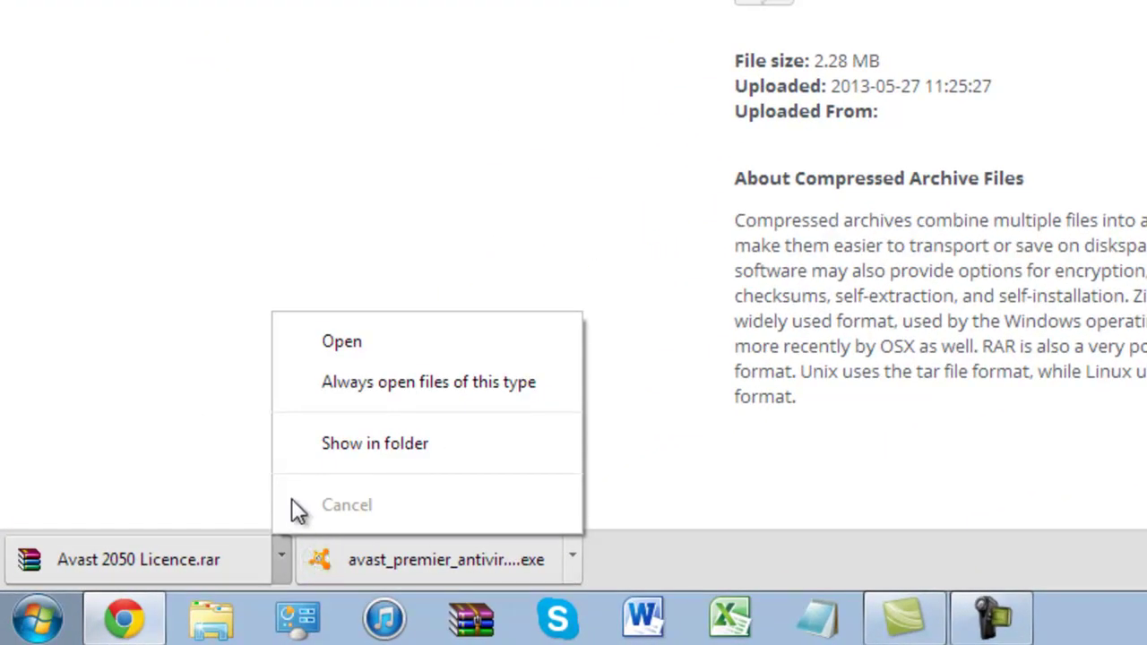
left_click(353, 444)
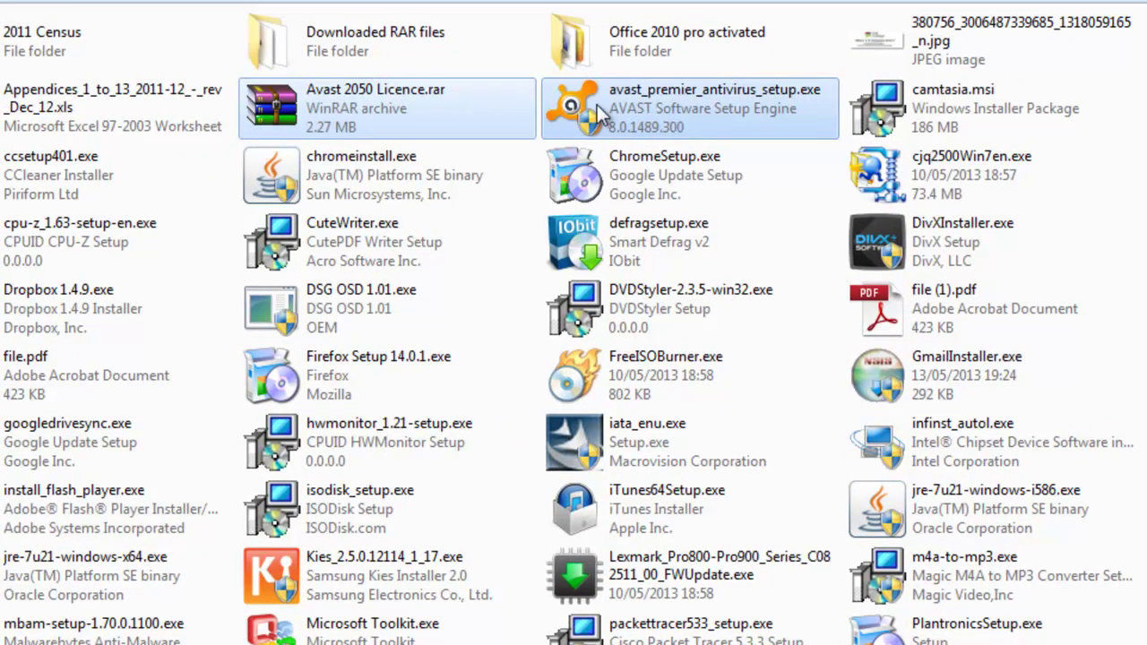
left_click_drag(604, 105, 470, 142)
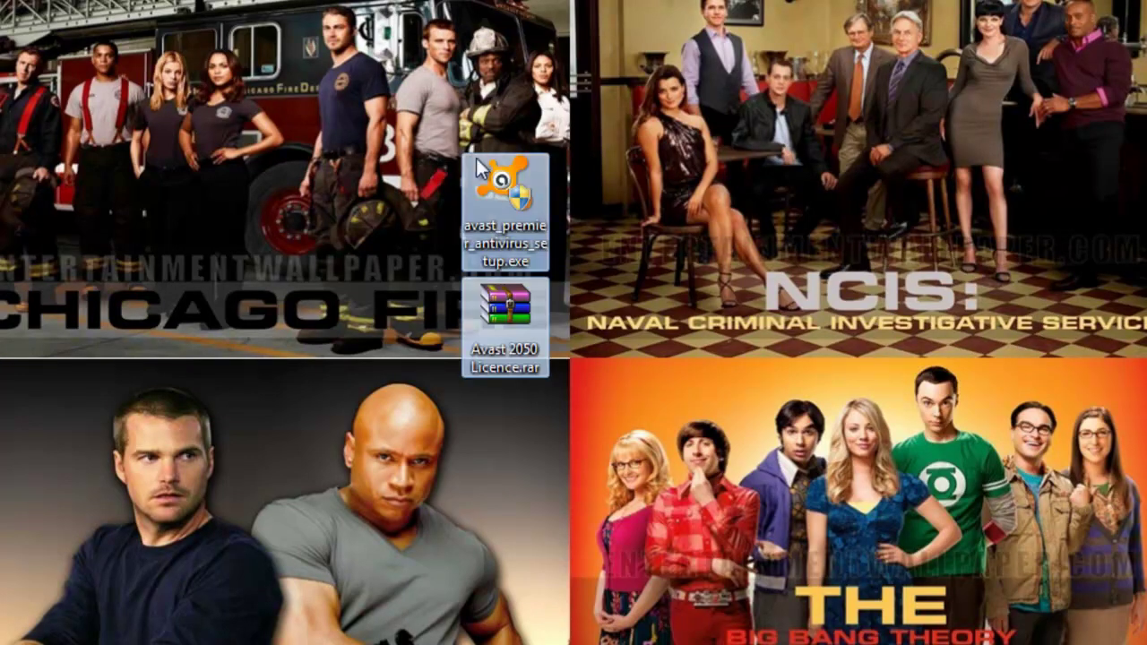
left_click_drag(566, 217, 475, 99)
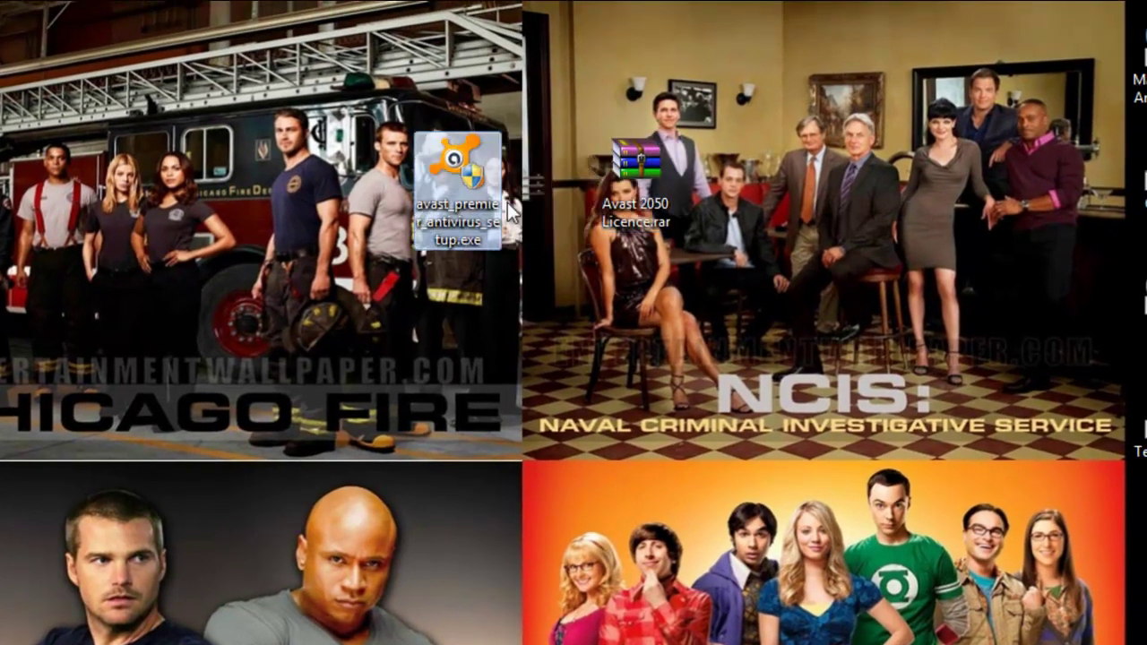
left_click_drag(633, 215, 547, 215)
left_click(459, 359)
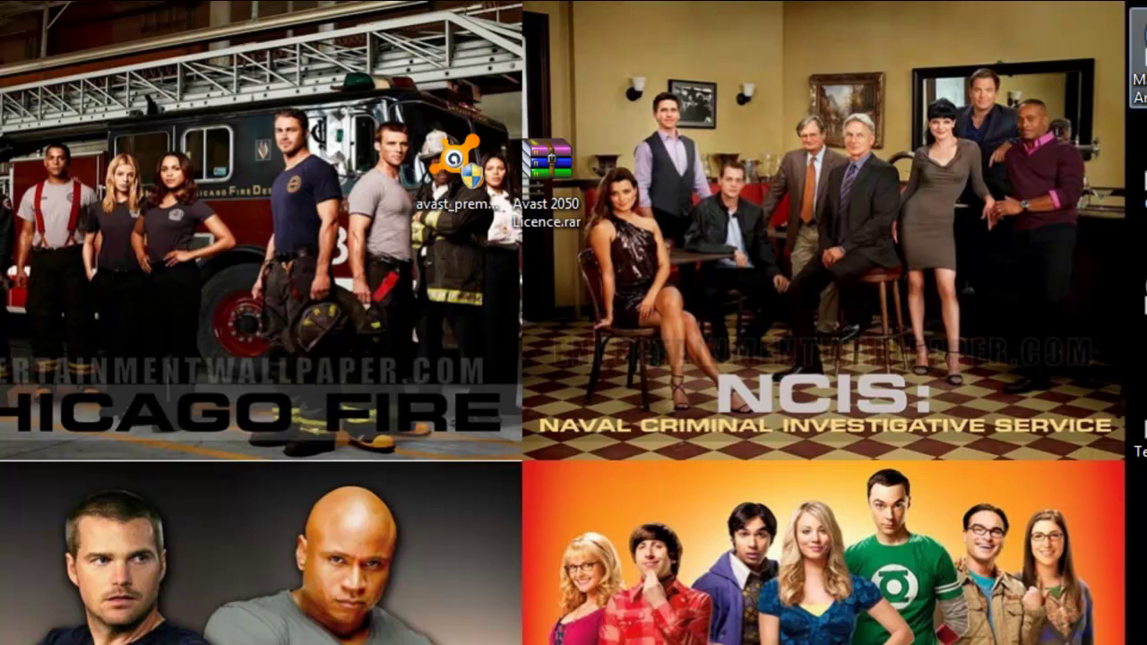
Step: Launch Malwarebytes Anti-Malware with administrator permission and go to its Protection options
double_click(1140, 88)
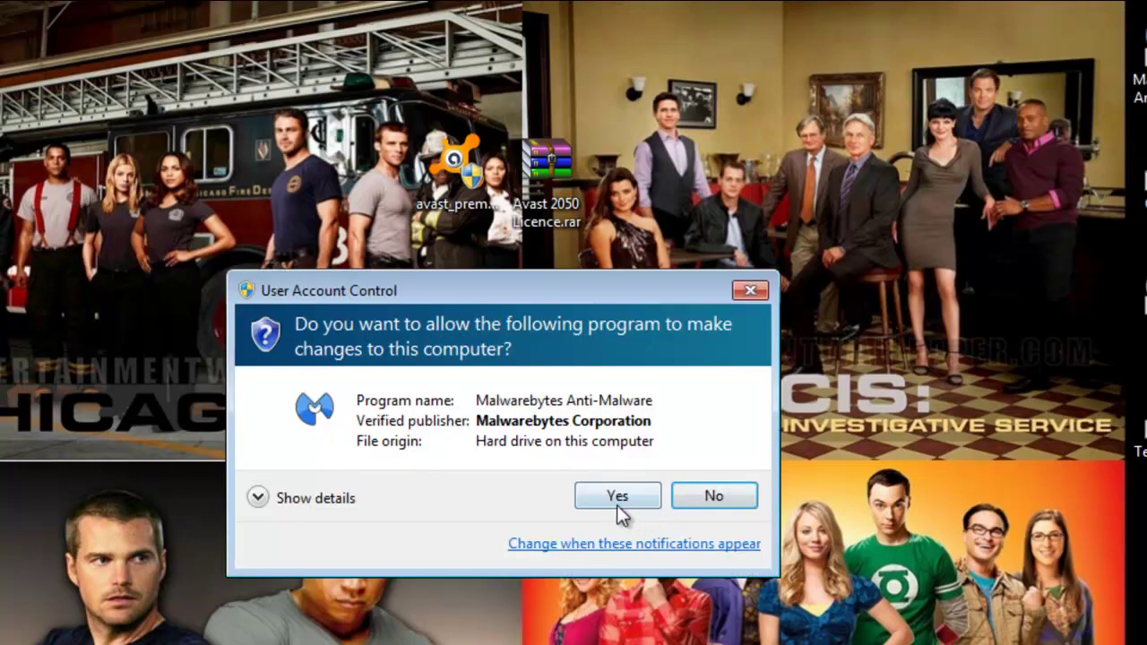
left_click(617, 498)
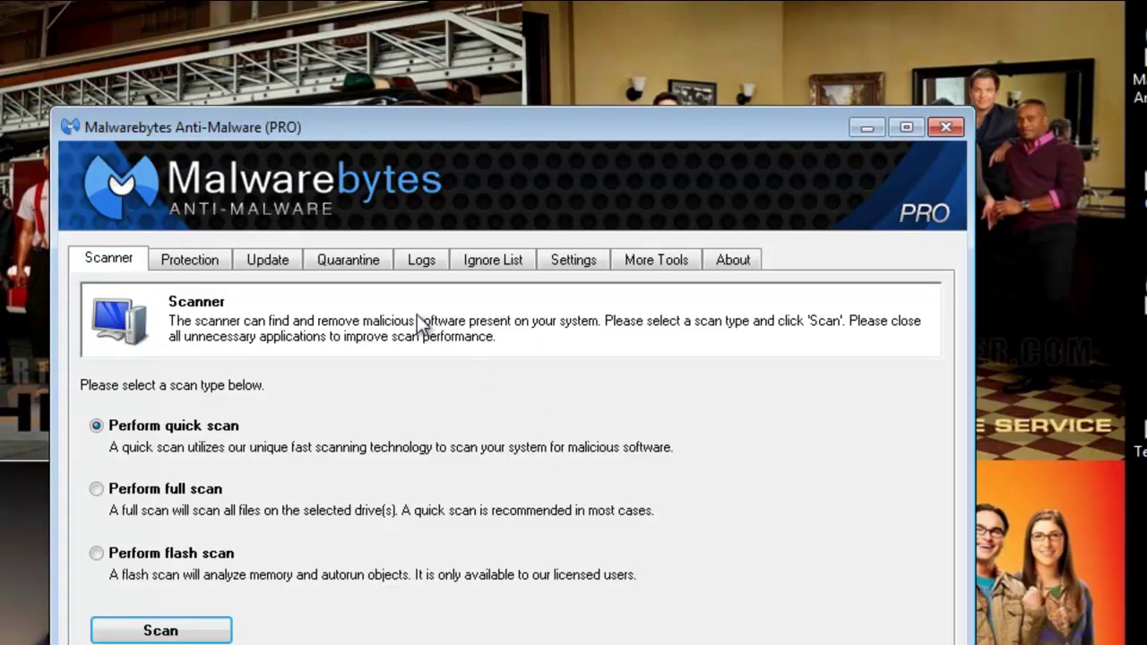
left_click(568, 264)
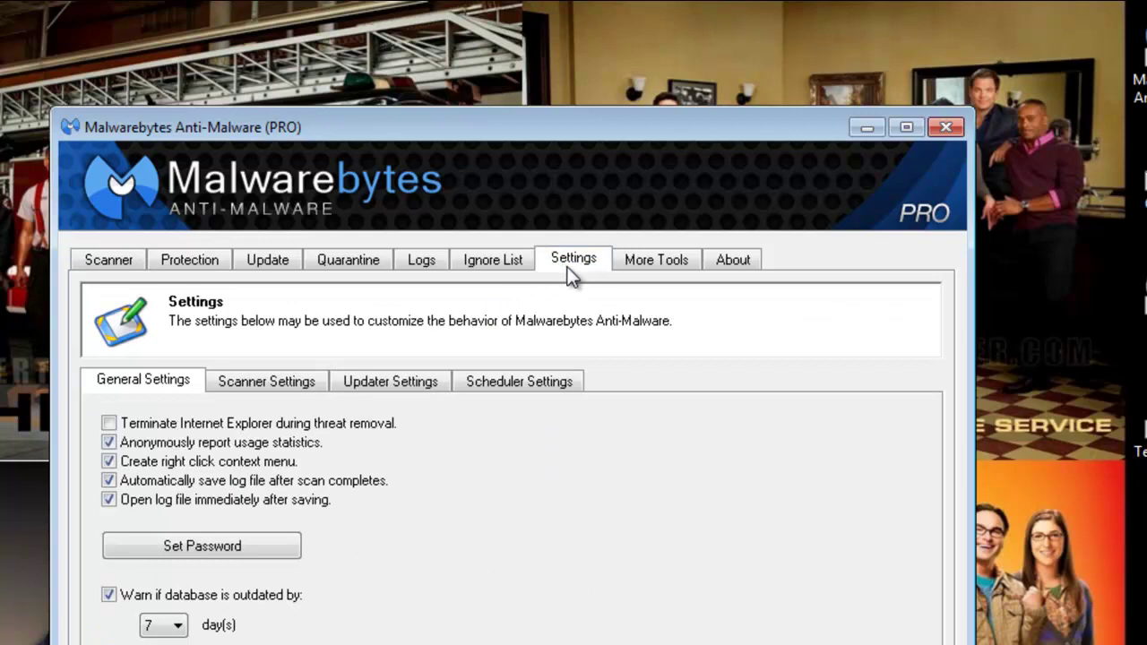
left_click(268, 381)
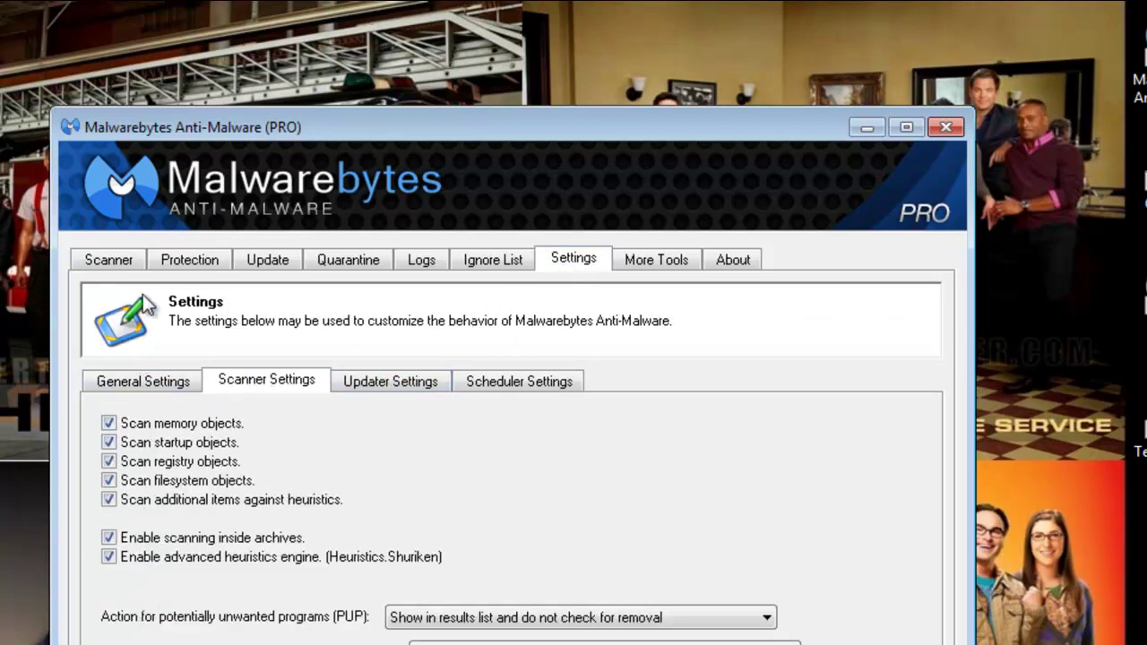
left_click(184, 265)
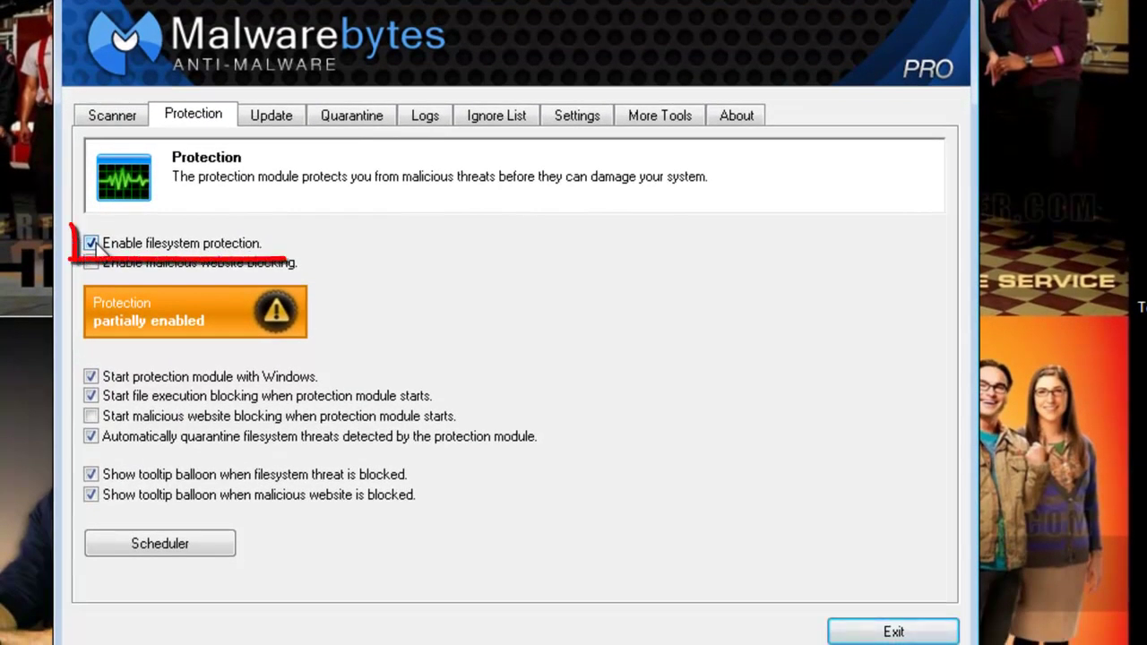
Step: Disable filesystem protection, file execution blocking and starting the protection module with Windows, and exit Malwarebytes
left_click(91, 243)
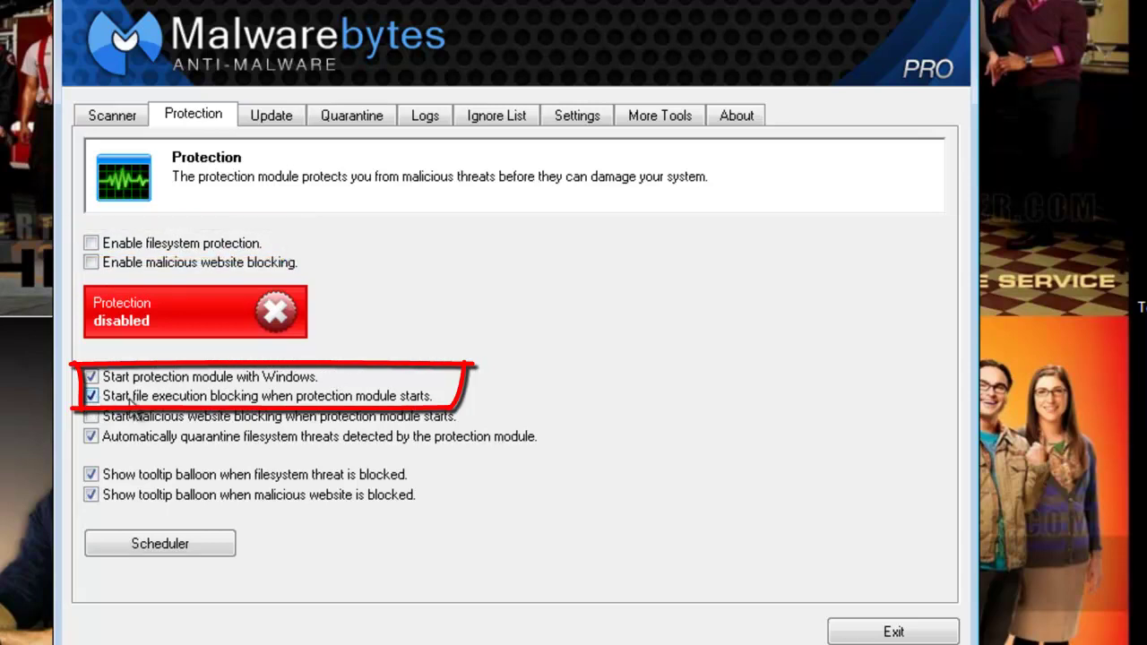
left_click(91, 396)
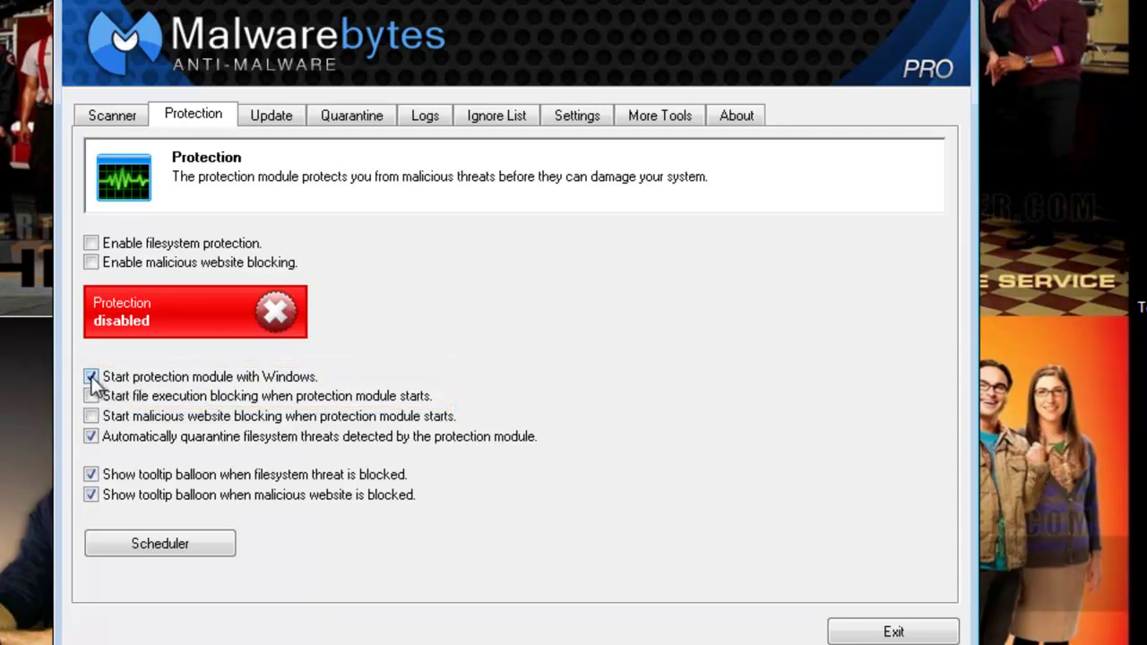
left_click(91, 378)
left_click(889, 631)
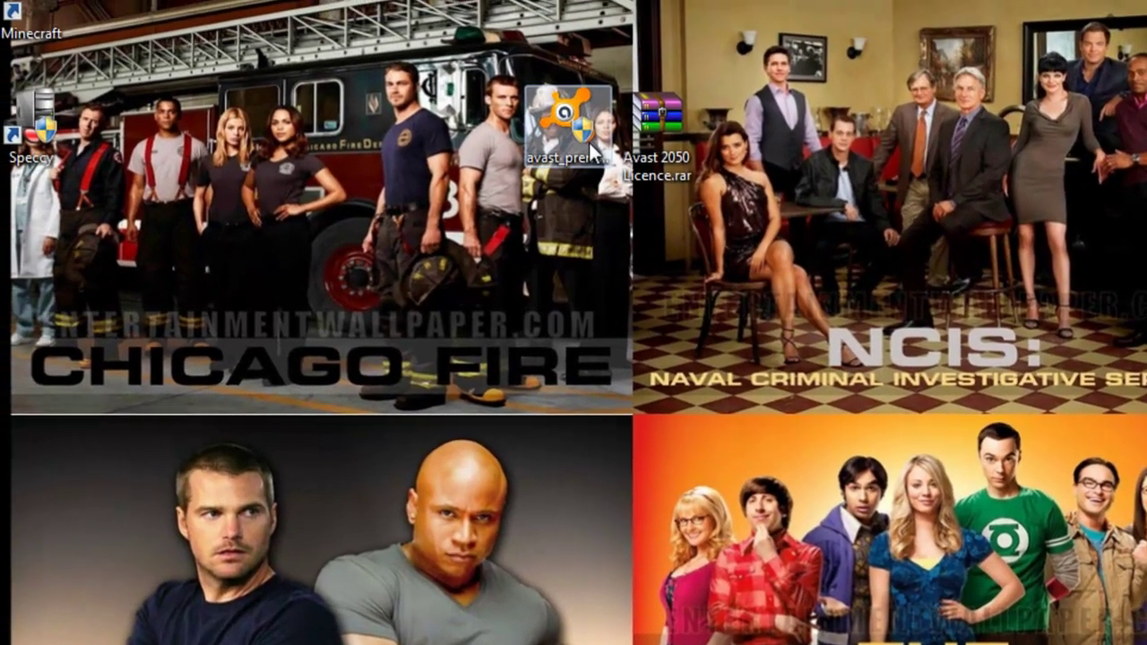
Step: Run the avast! Premier setup as a custom install in C:\Program Files\AVAST Software\Avast, using trial mode
left_click(484, 50)
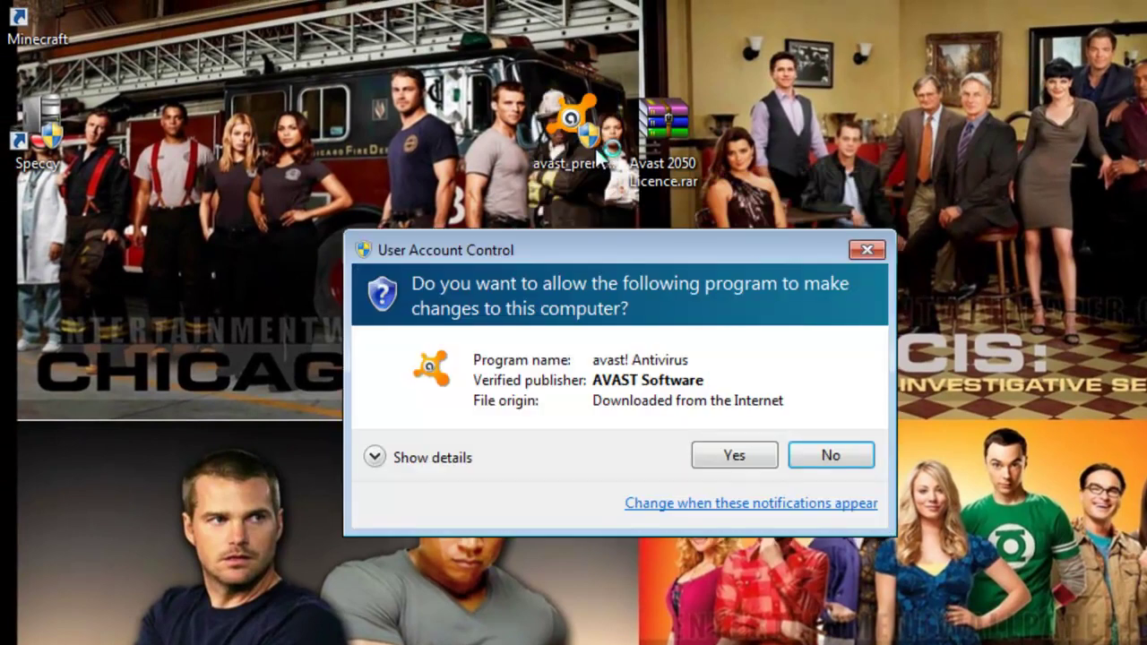
left_click(722, 455)
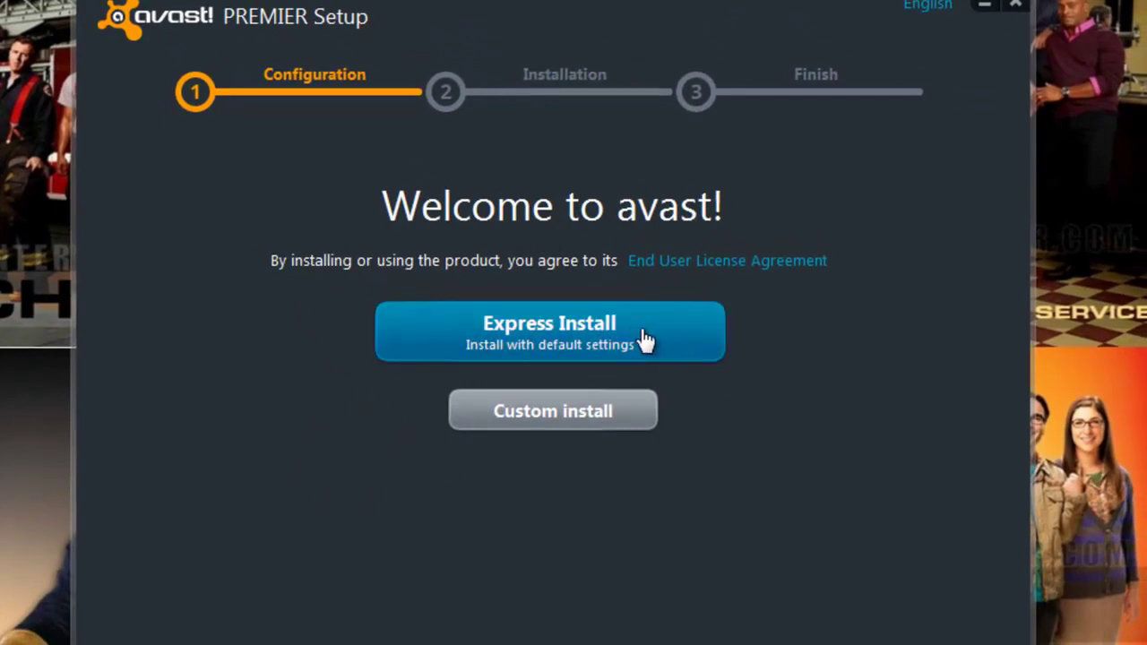
left_click(530, 410)
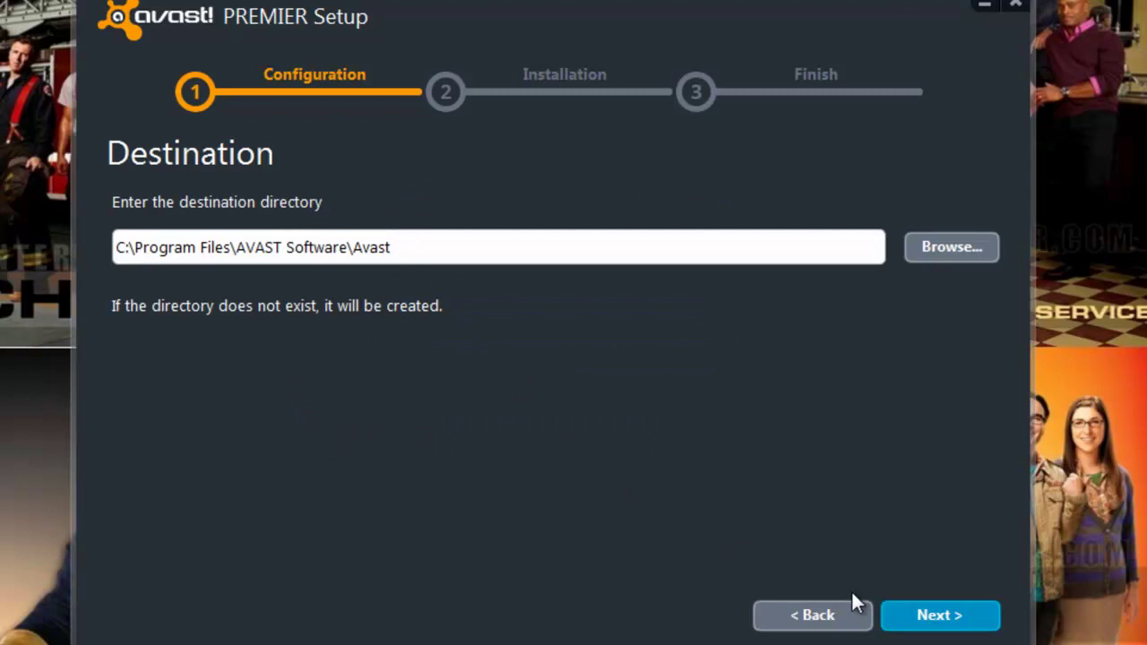
left_click(937, 616)
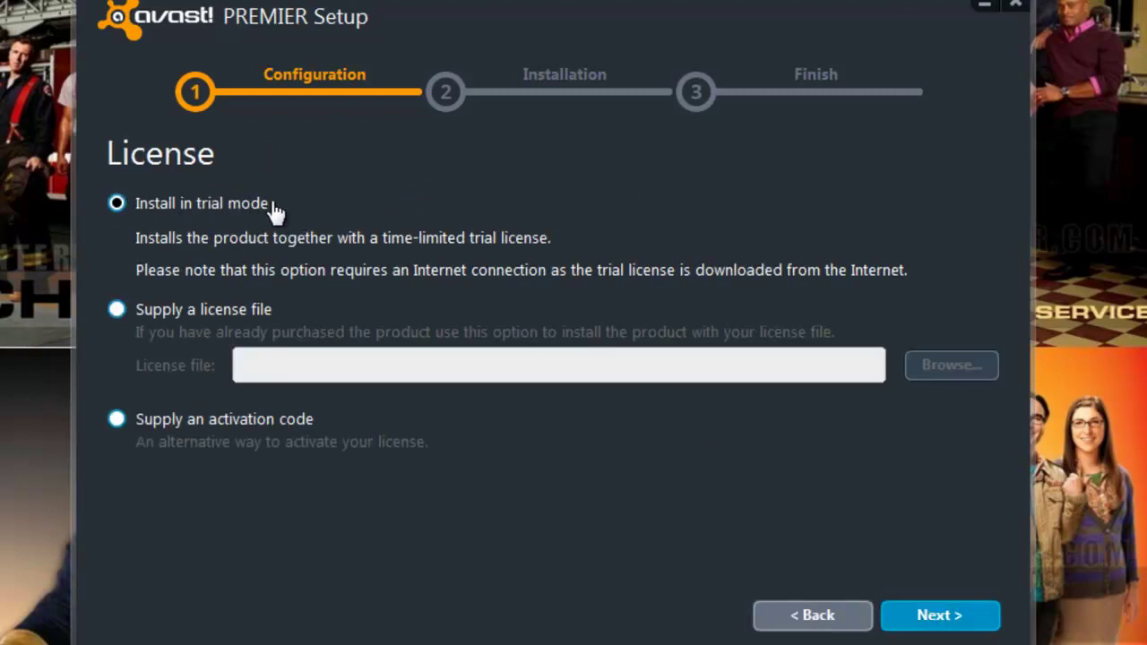
left_click(937, 617)
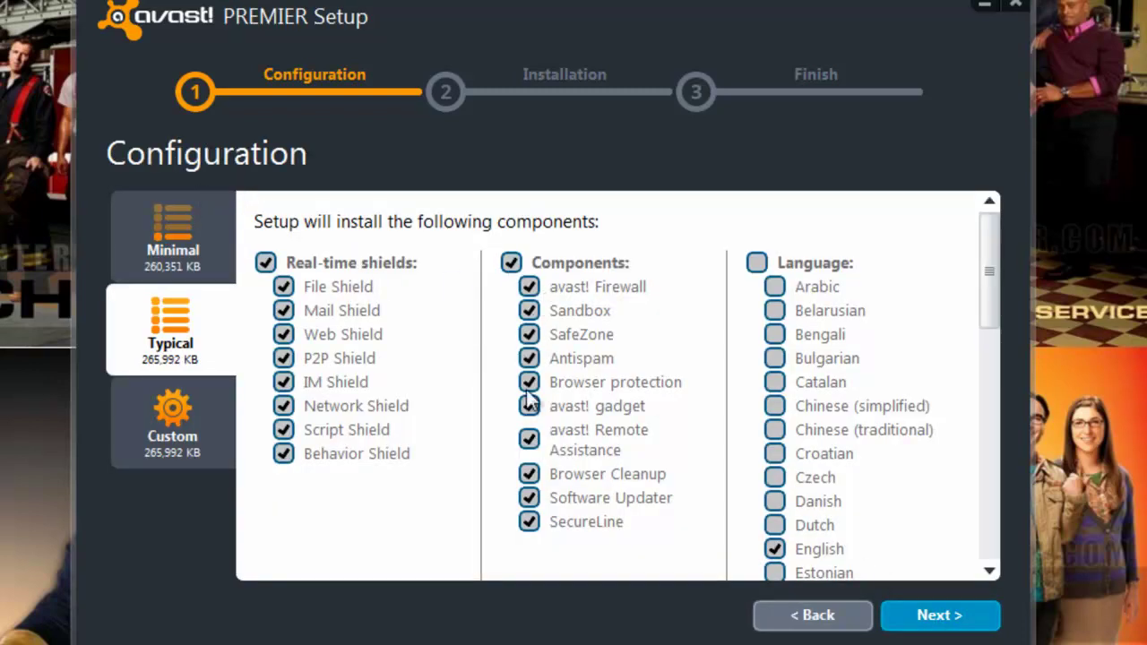
Step: Install the Typical component set and finish the setup with the Restart later option
left_click(162, 235)
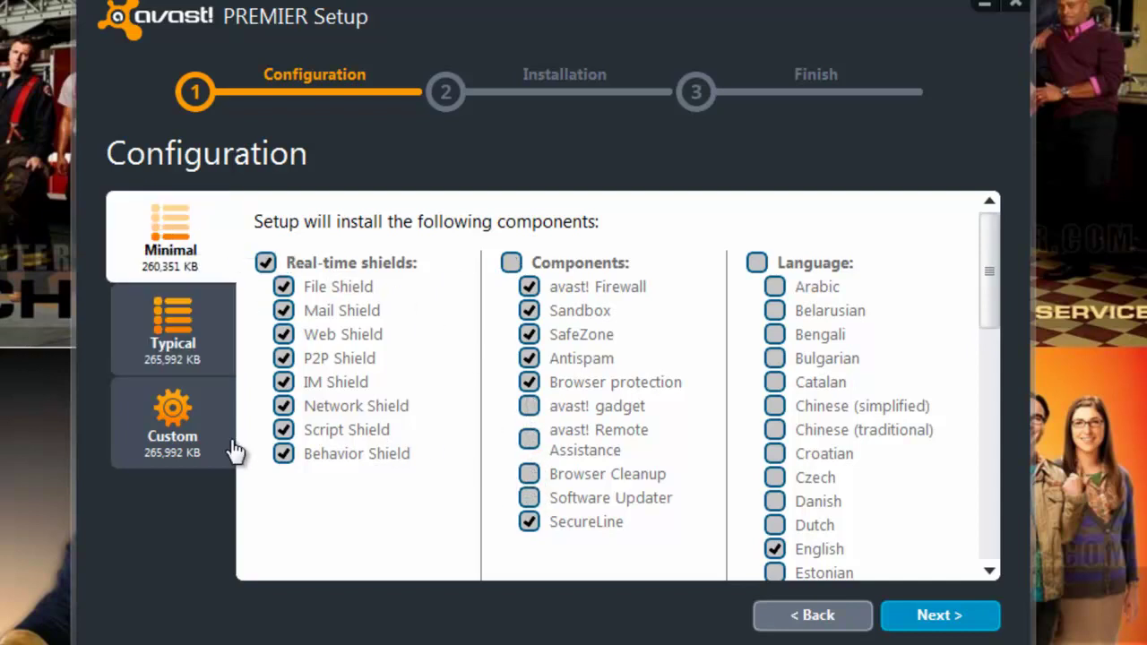
left_click(163, 342)
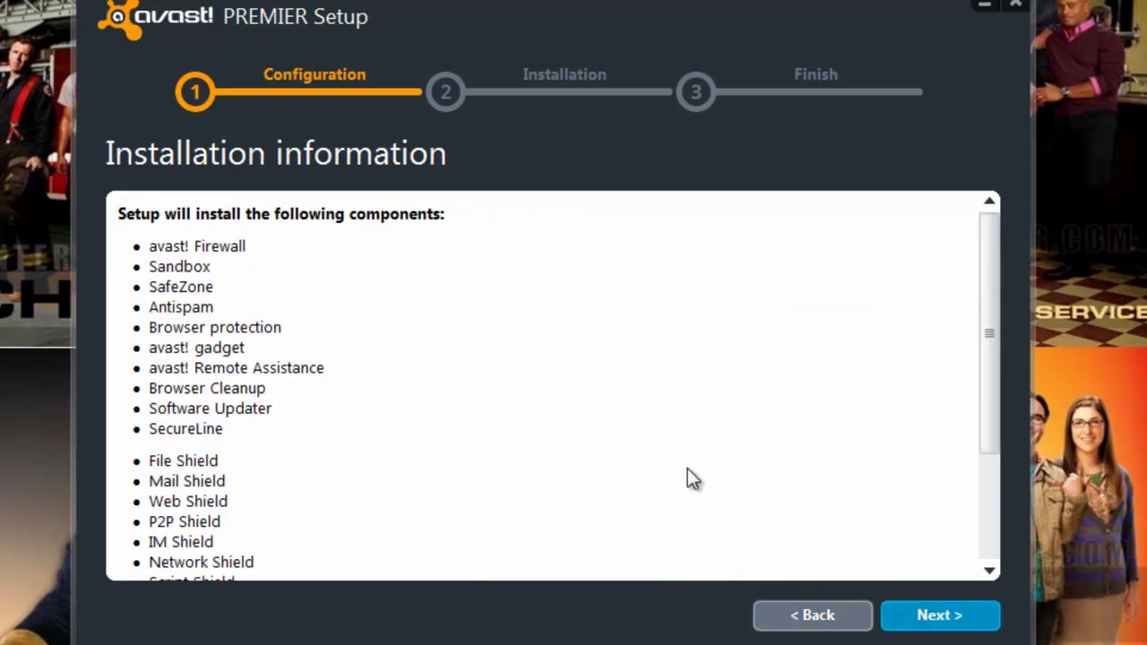
left_click(950, 617)
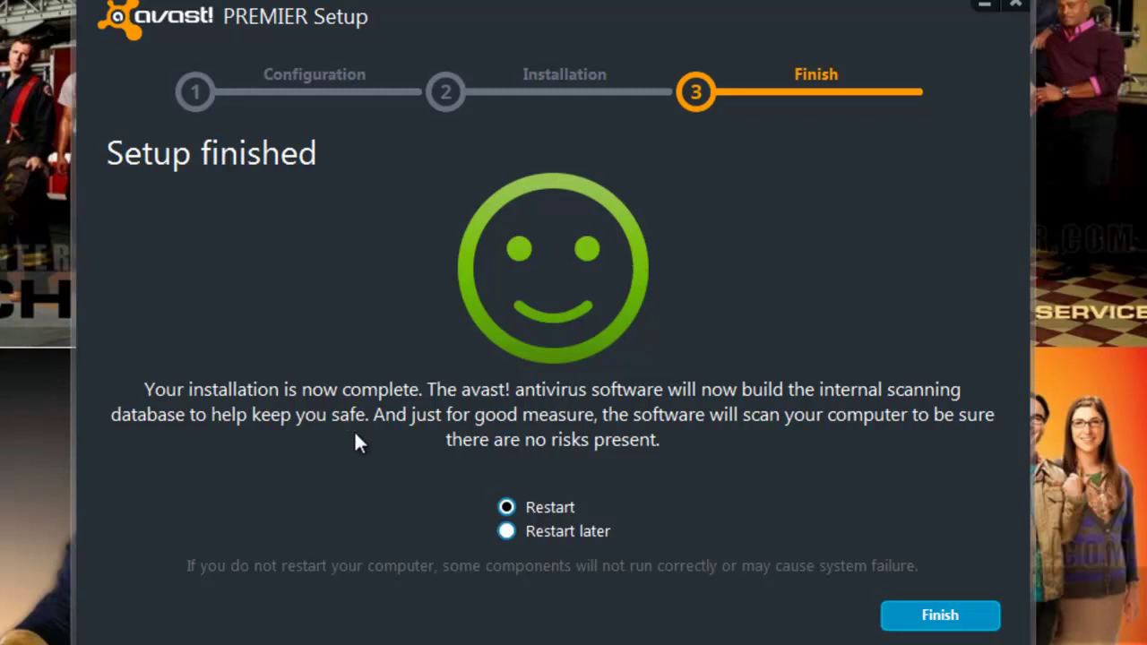
left_click(506, 531)
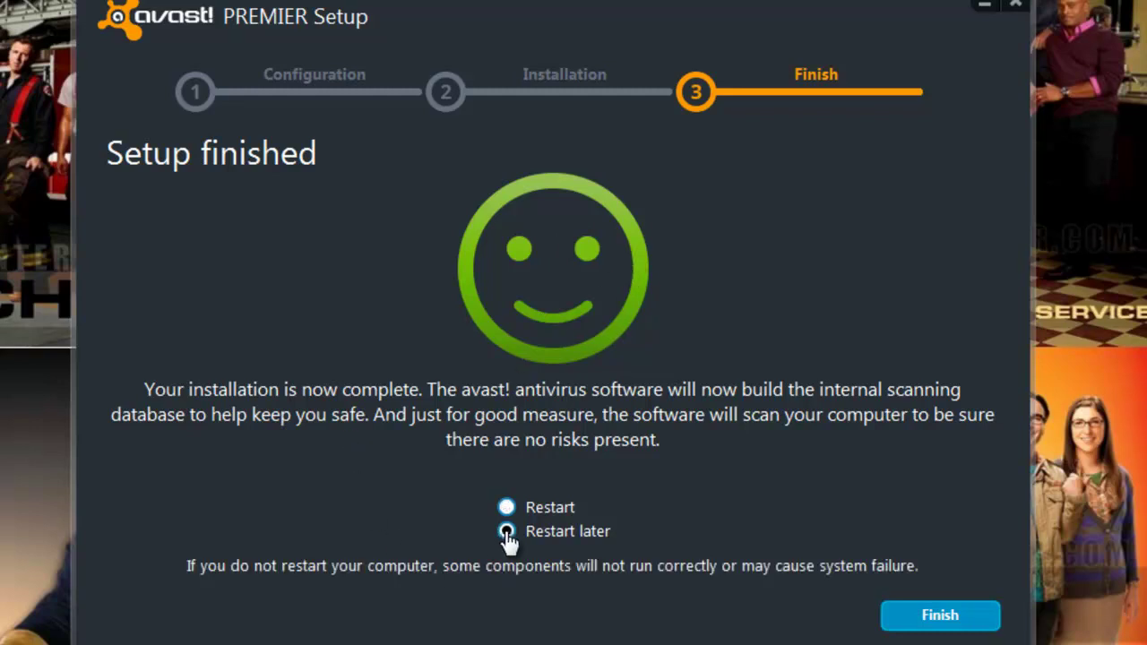
left_click(914, 622)
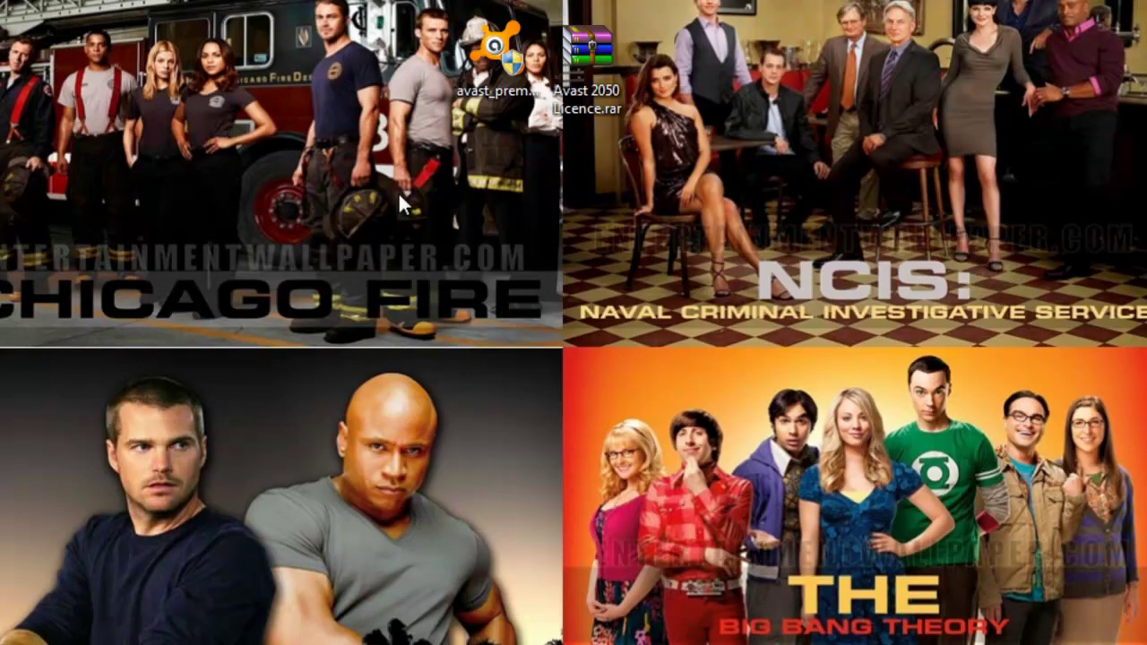
Step: Move the avast! setup file into the Downloads folder and place the avast! Premier shortcut beside the Malwarebytes icon
double_click(499, 98)
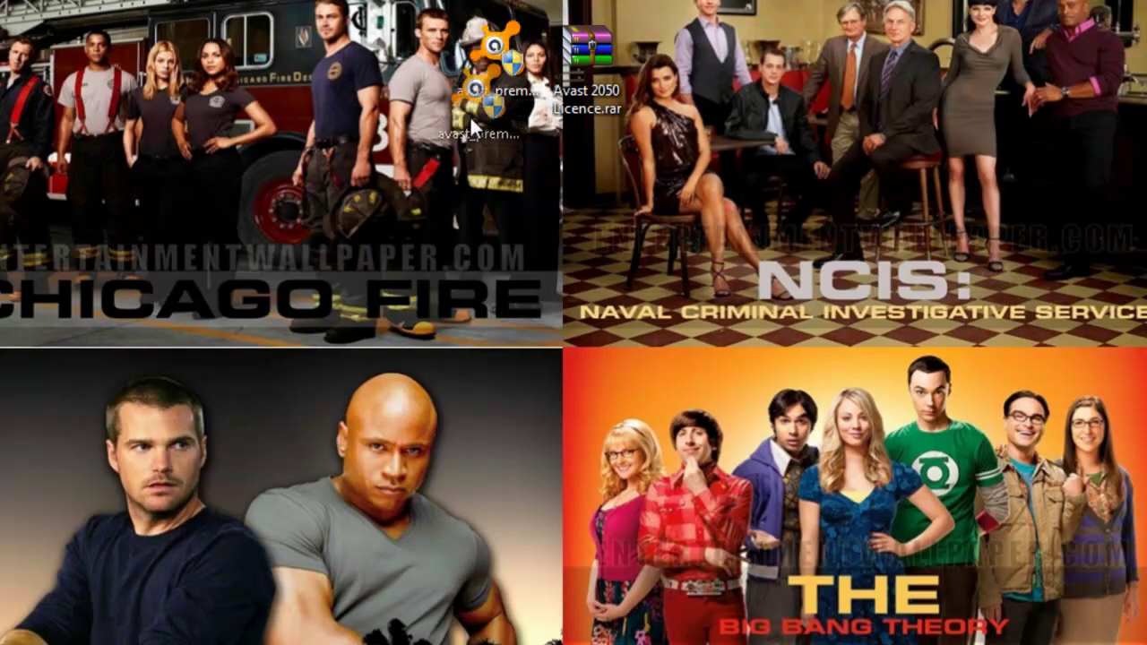
left_click_drag(489, 71, 99, 485)
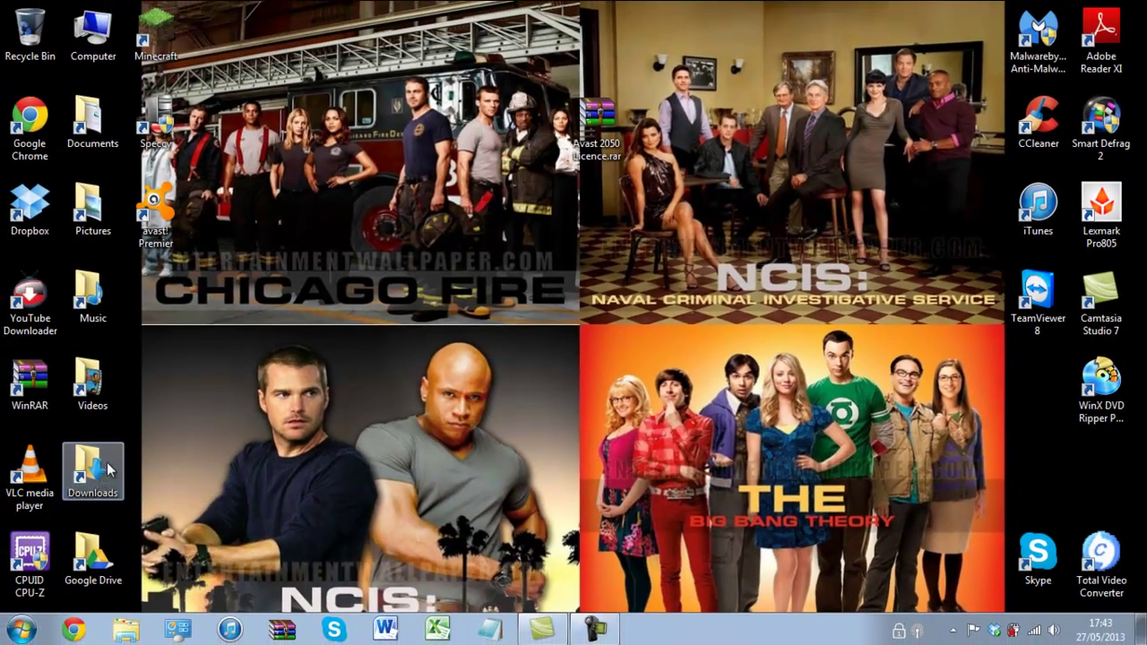
left_click_drag(172, 222, 984, 45)
left_click(922, 149)
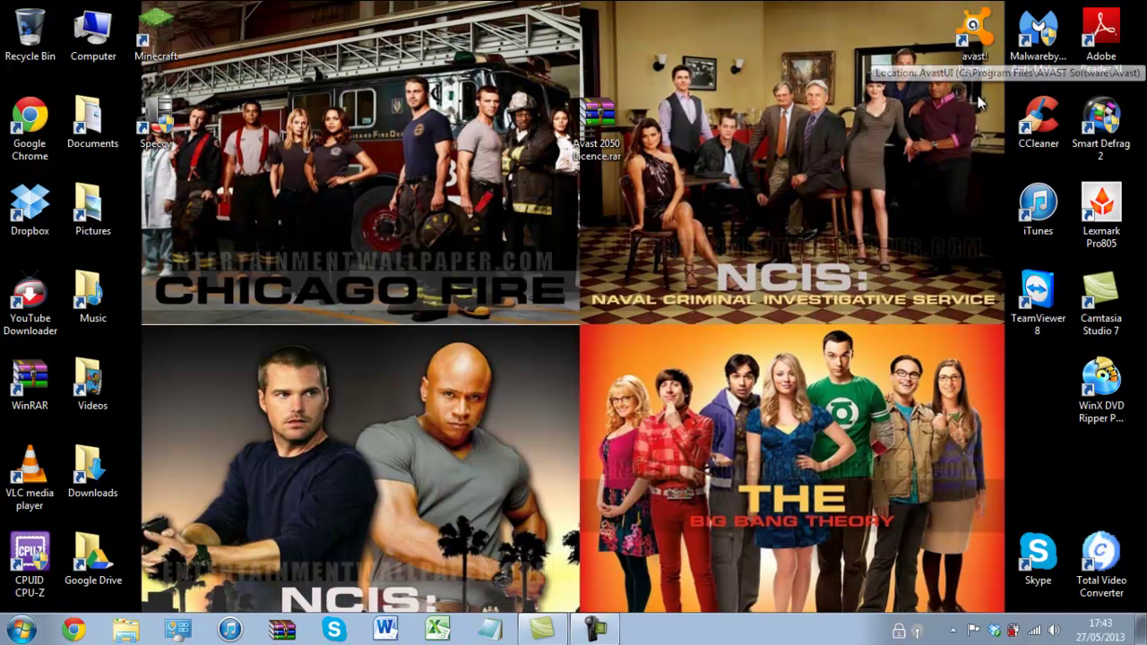
Step: Open avast! Premier from the desktop, dismiss the welcome notification and start using the trial
double_click(978, 63)
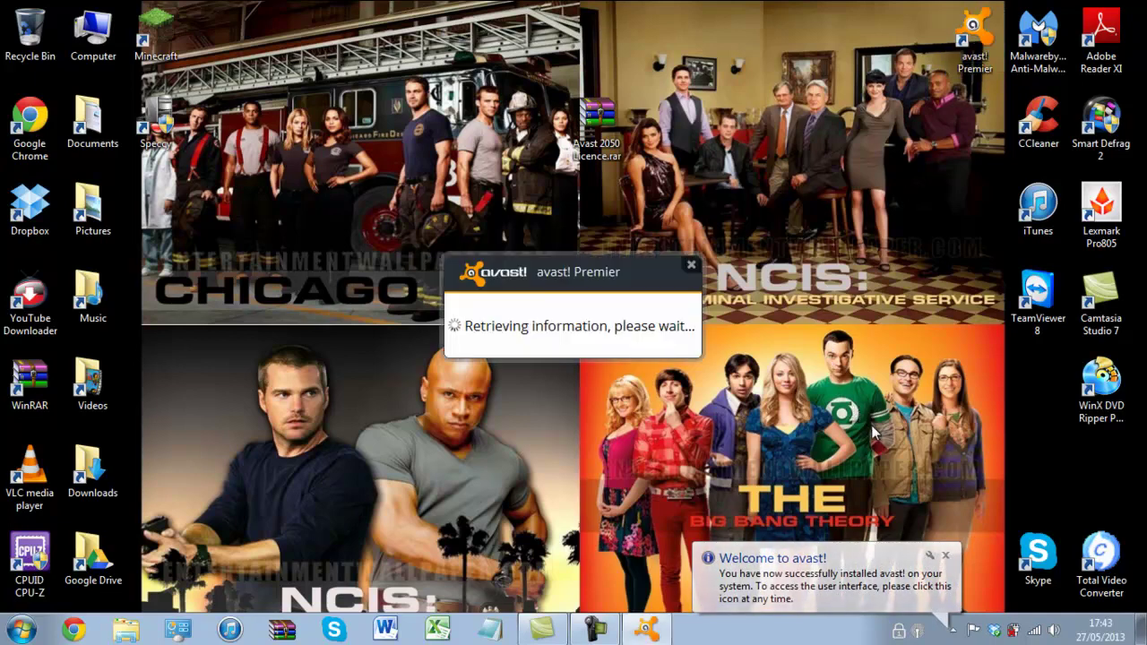
left_click(946, 558)
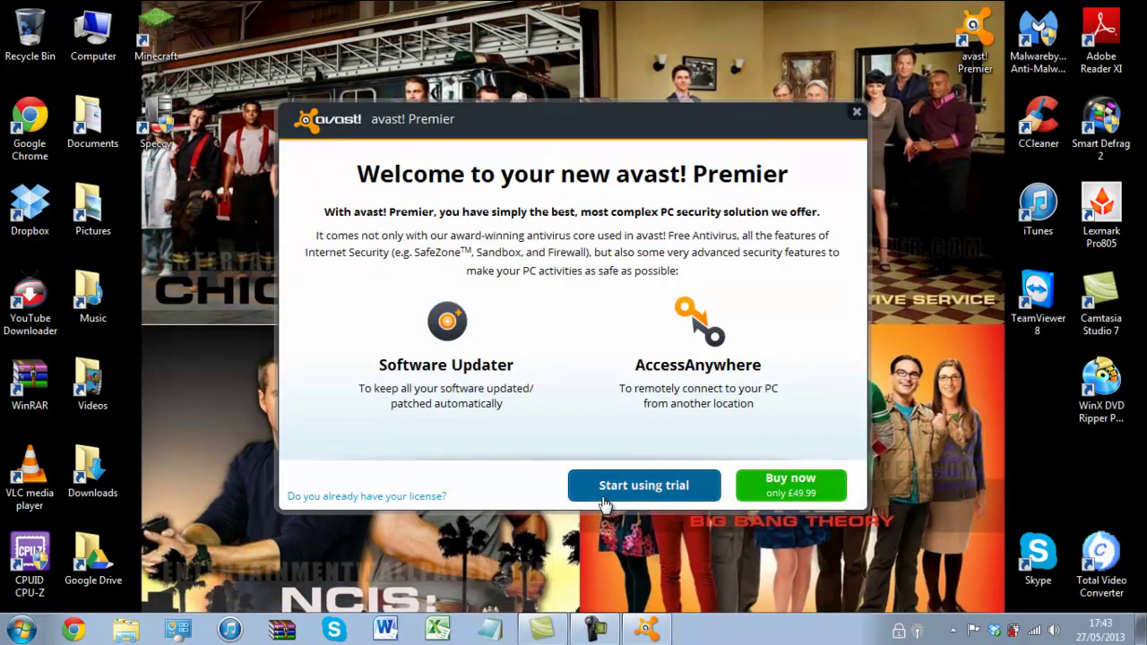
left_click(650, 486)
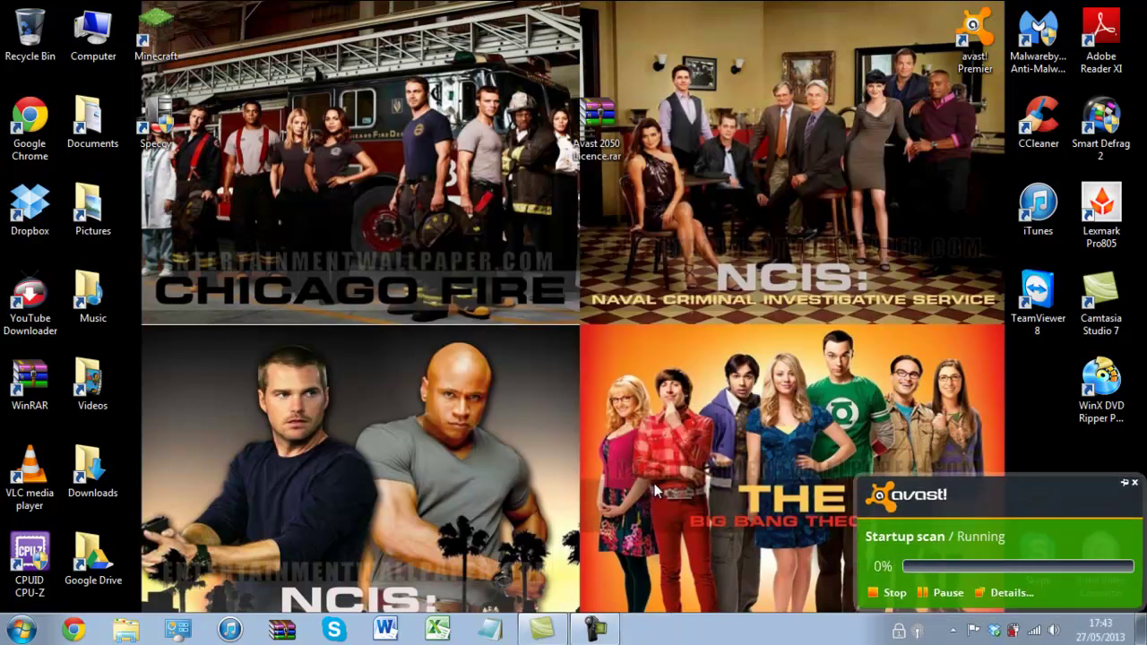
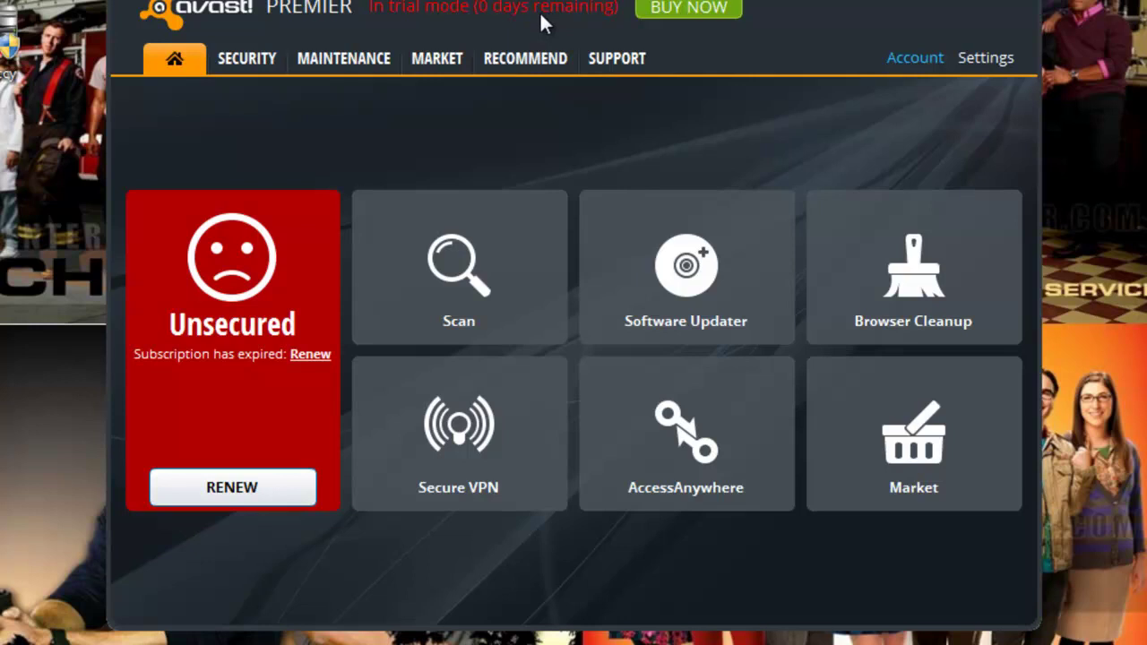
Step: Dismiss the notice about the expired trial protection and open the avast! Premier settings
left_click(541, 15)
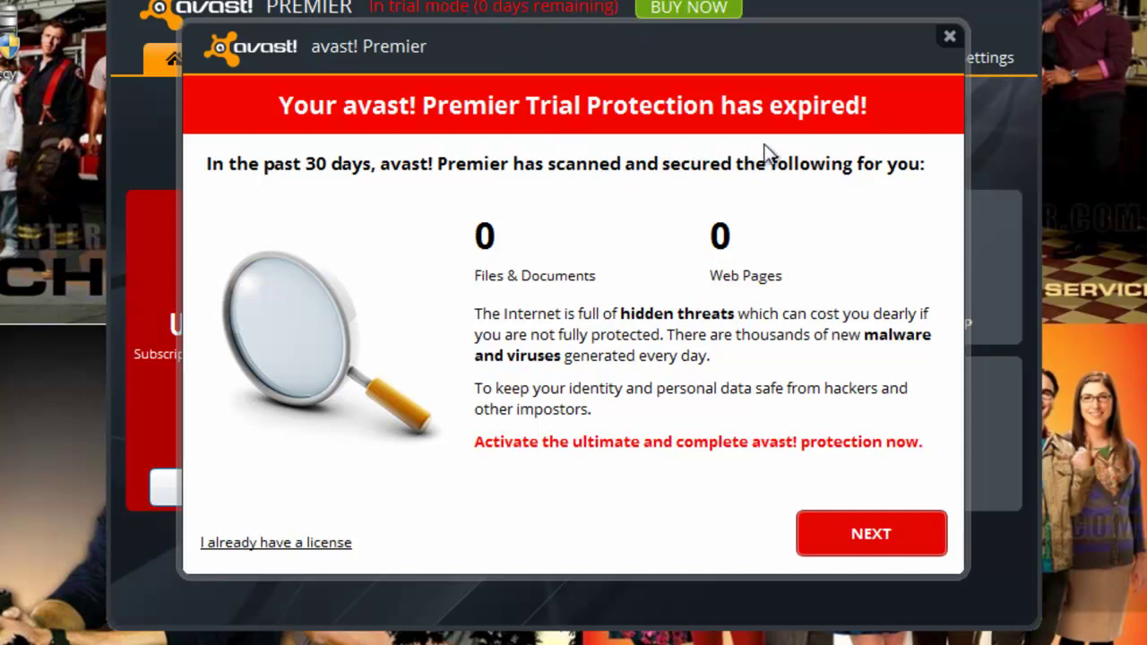
left_click(949, 39)
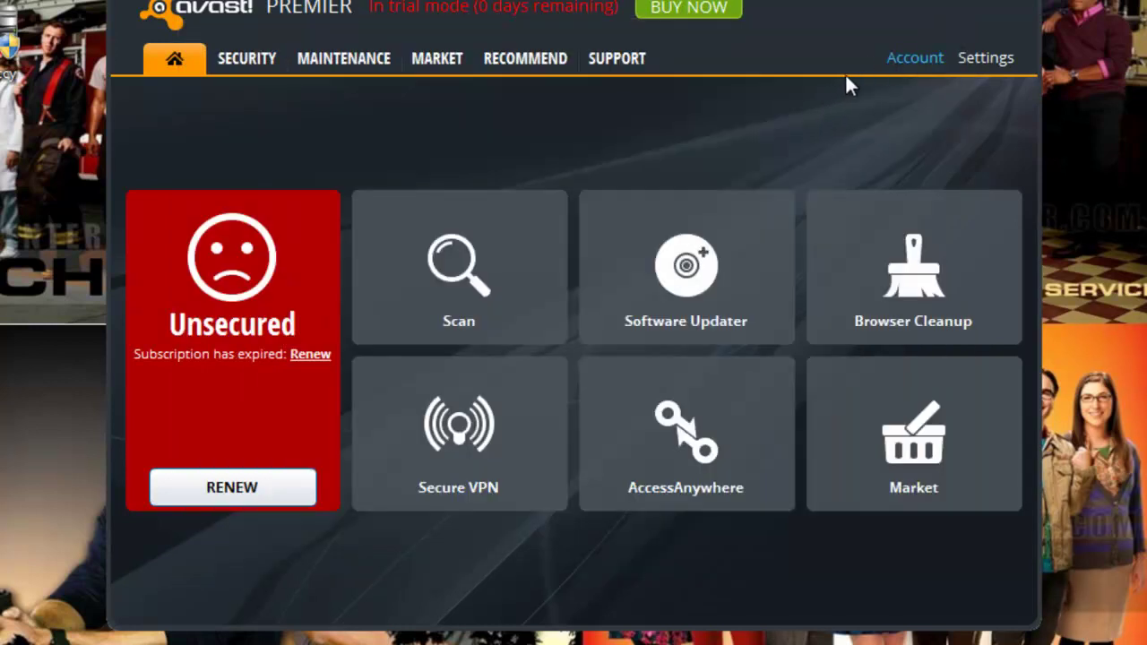
left_click(982, 57)
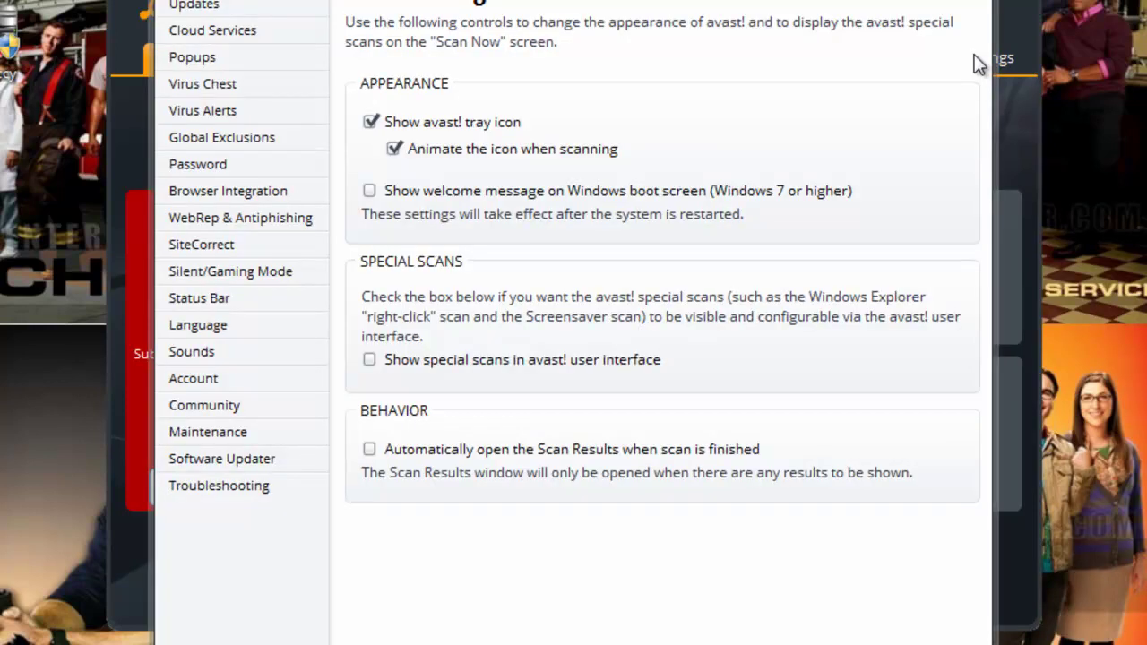
Step: Look through the avast! settings pages from Updates to Language, including popups, virus chest, password and gaming mode options
left_click(219, 9)
left_click(221, 31)
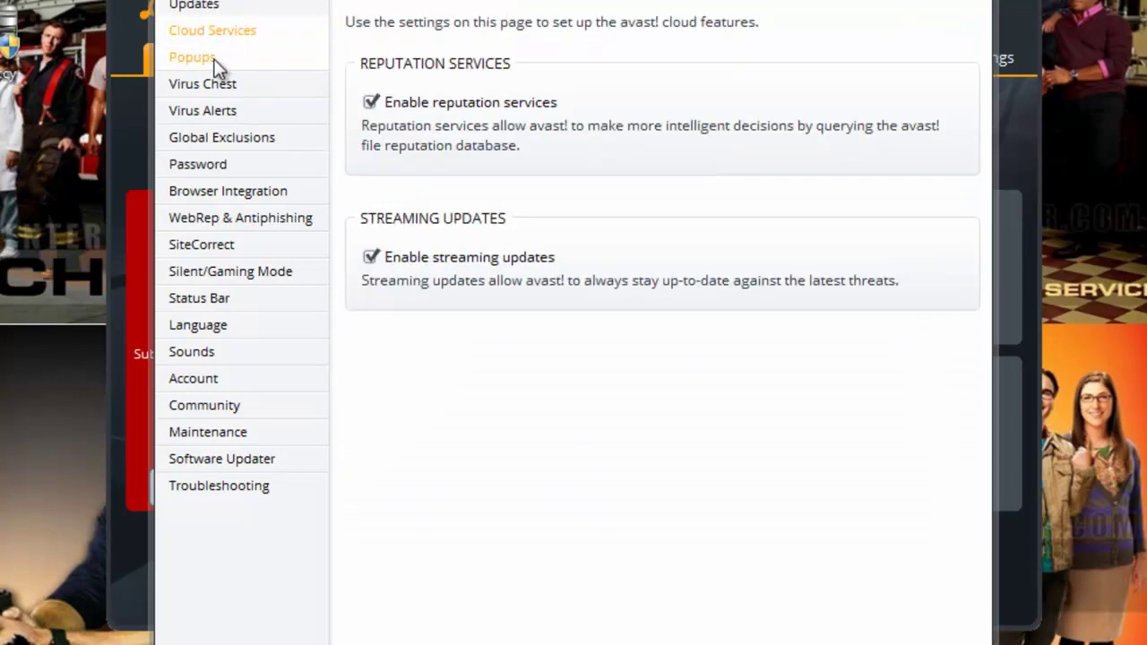
left_click(216, 64)
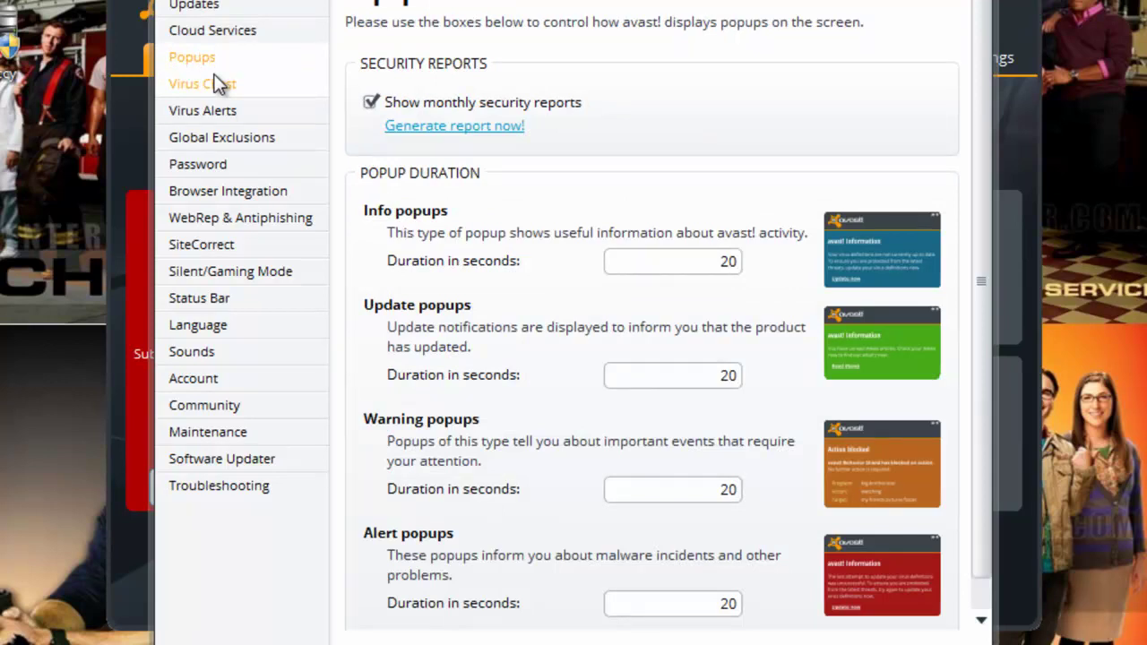
left_click(218, 83)
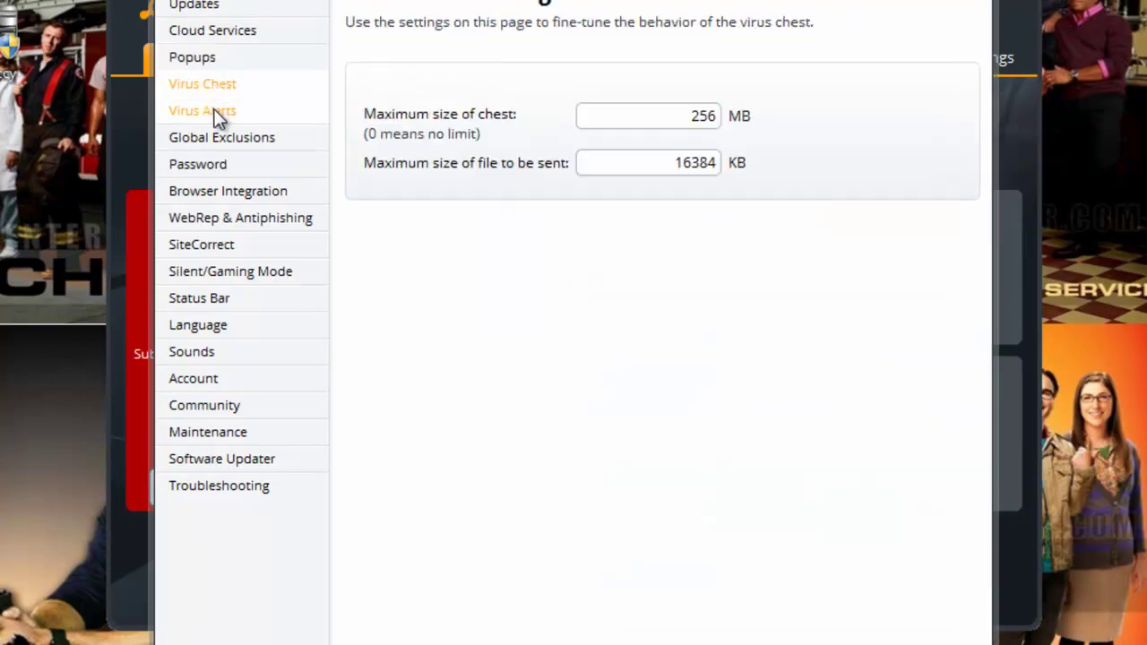
left_click(214, 113)
left_click(215, 137)
left_click(212, 161)
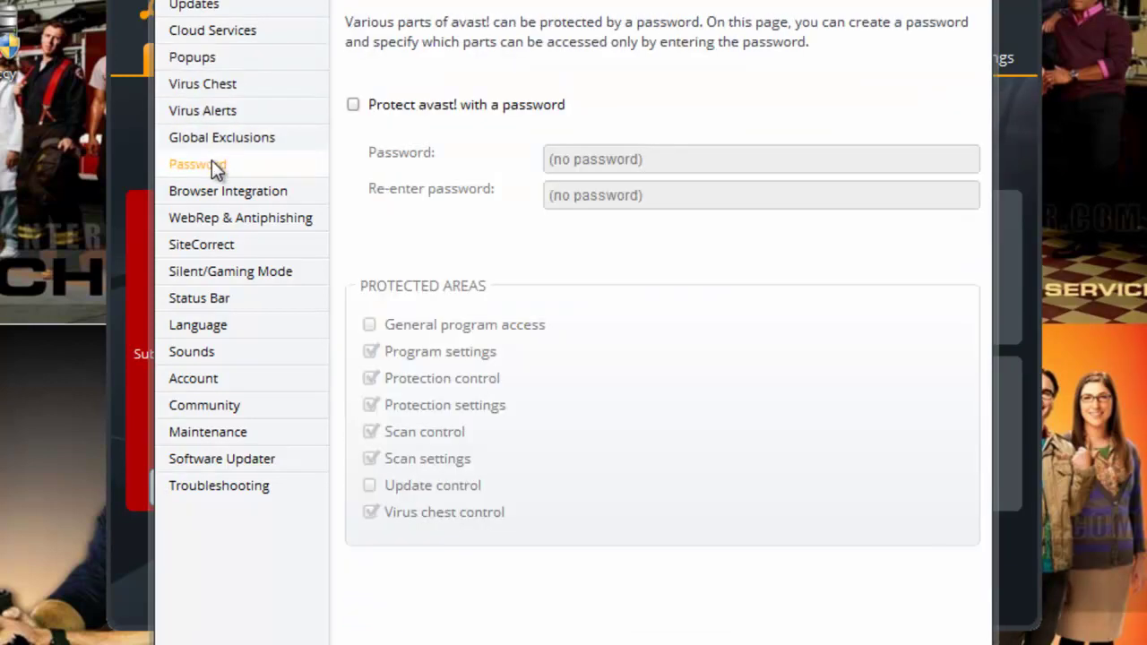
left_click(208, 187)
left_click(216, 217)
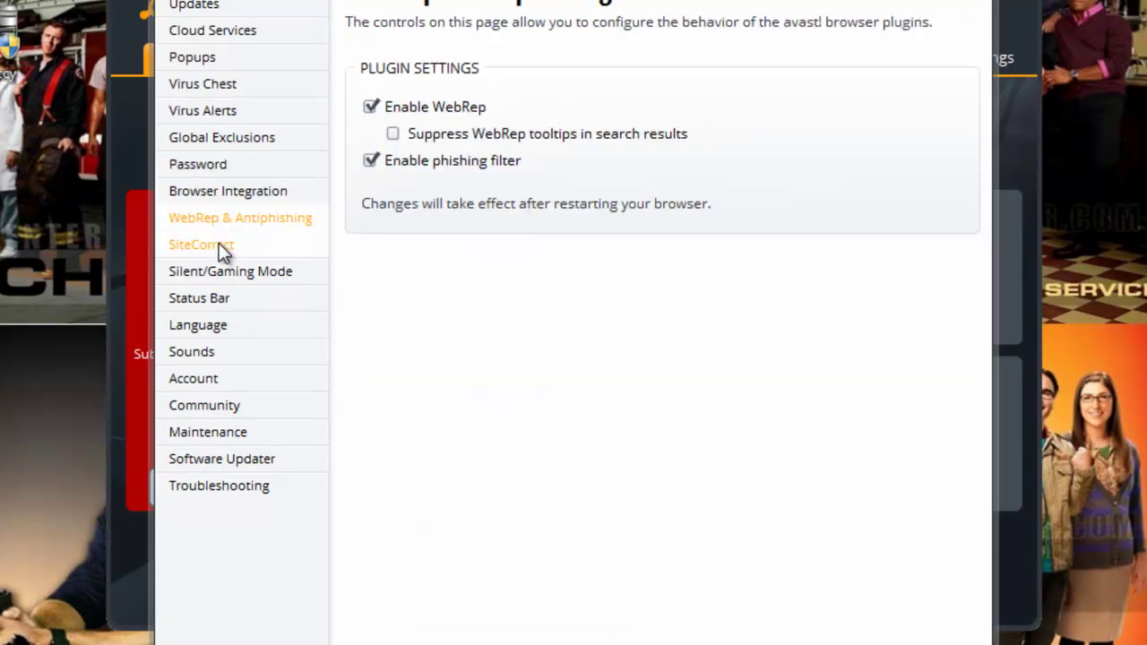
left_click(219, 250)
left_click(216, 274)
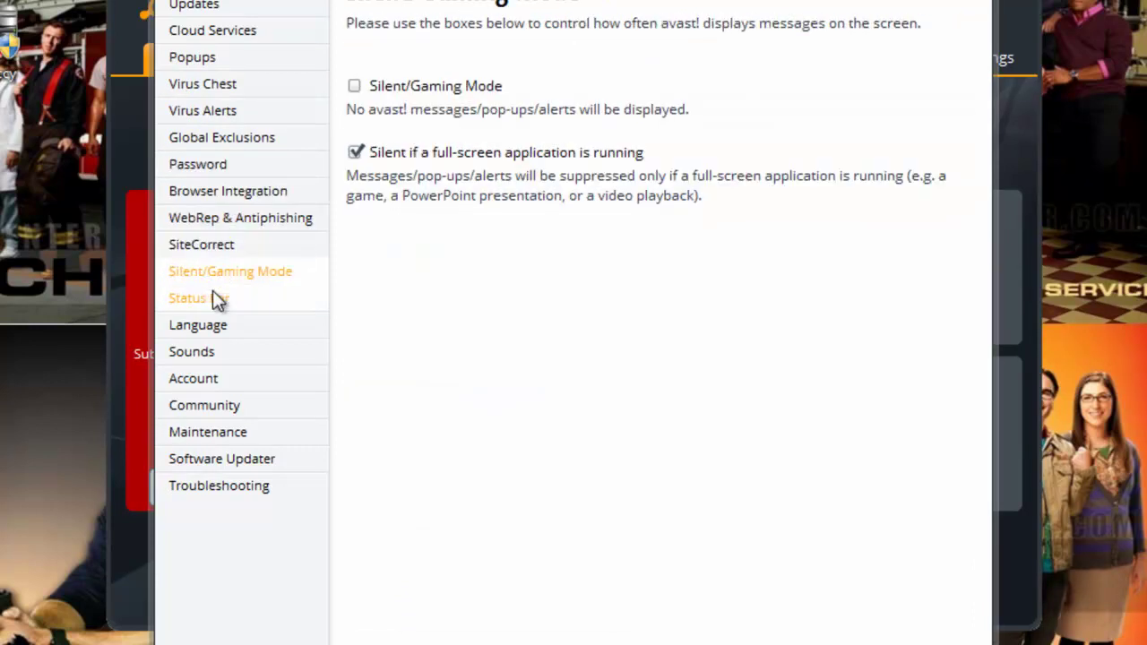
left_click(213, 296)
left_click(216, 325)
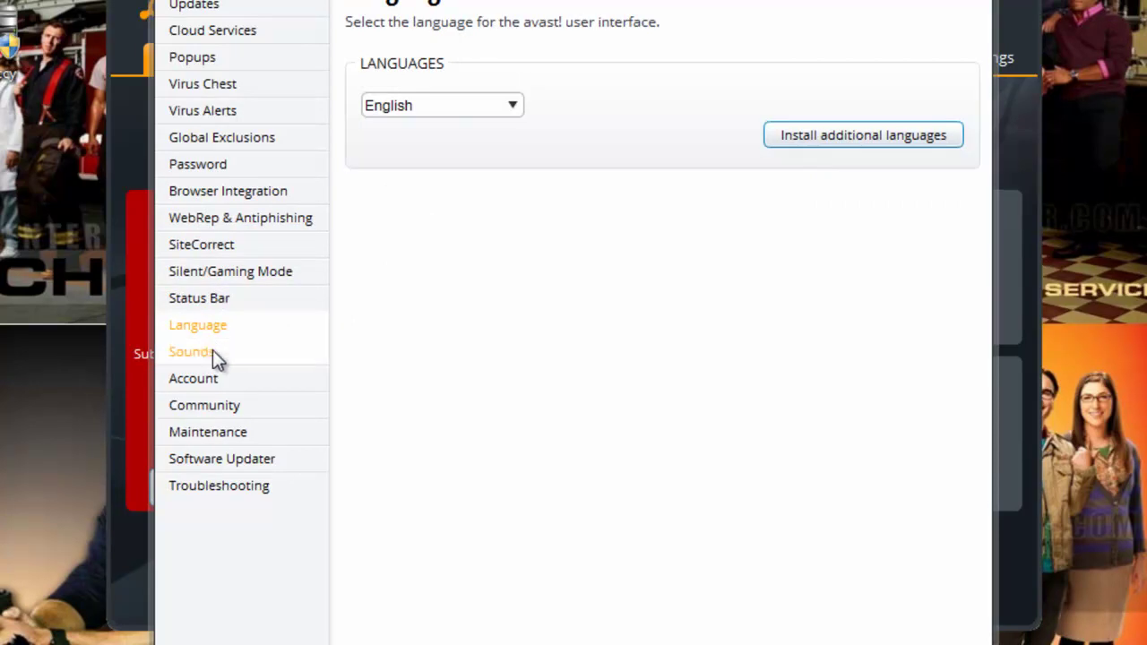
Step: Disable avast! sounds in the Sounds settings
left_click(213, 352)
left_click(352, 105)
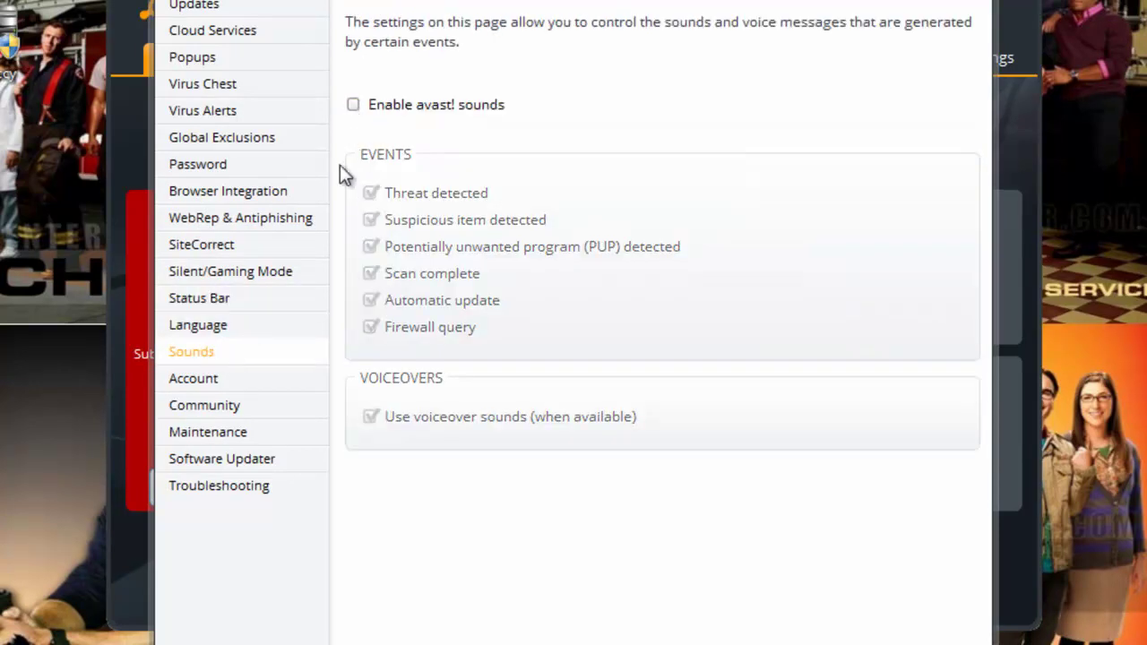
Step: Disable the avast! self-defense module in the Troubleshooting settings and save the changes
left_click(192, 383)
left_click(202, 409)
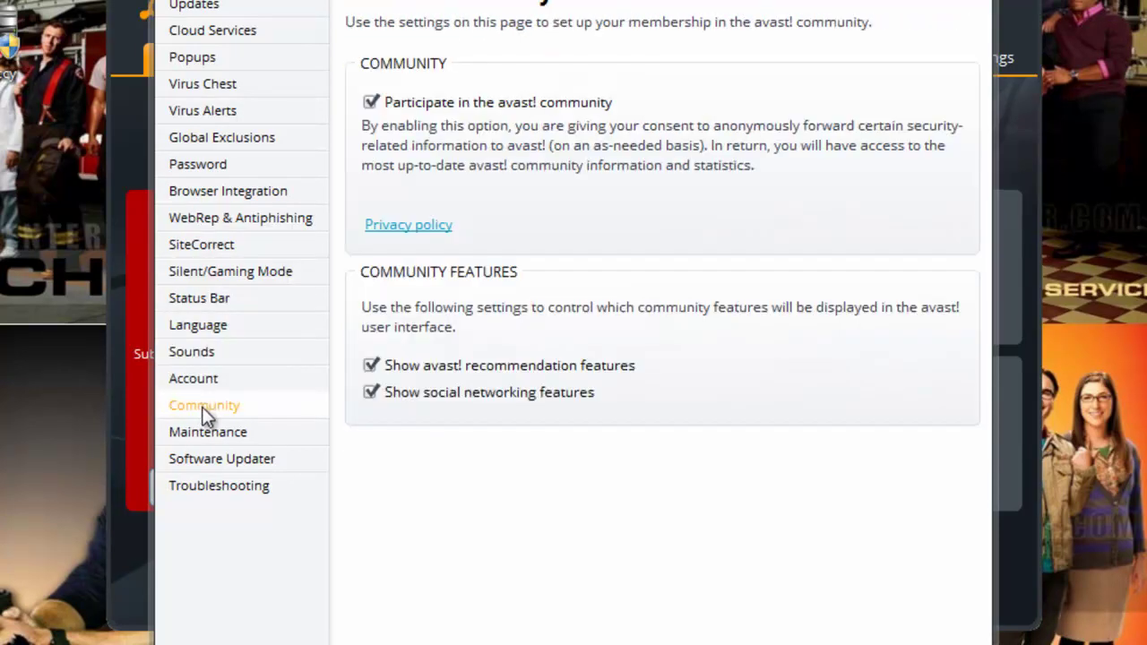
left_click(204, 433)
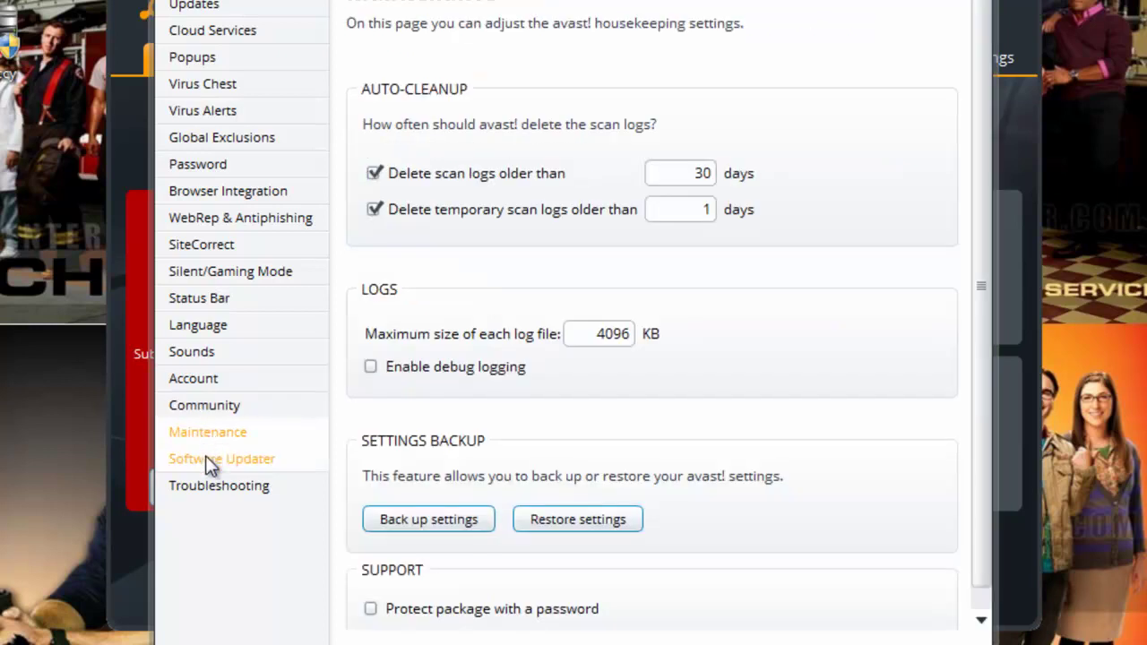
left_click(209, 464)
left_click(209, 484)
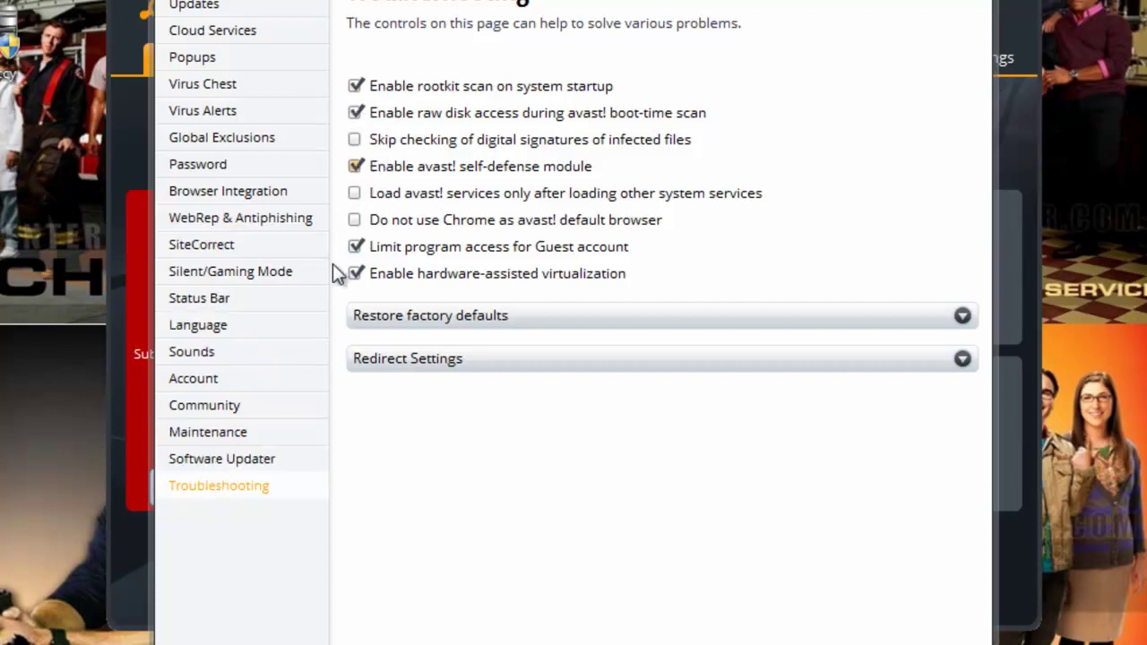
left_click(355, 166)
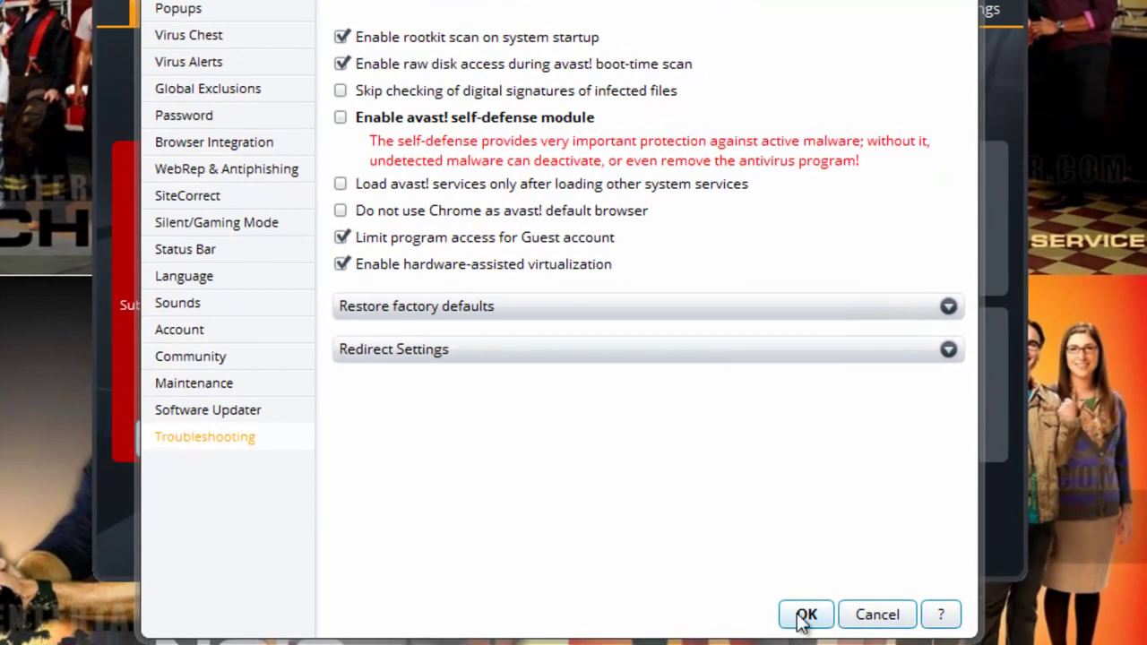
left_click(800, 619)
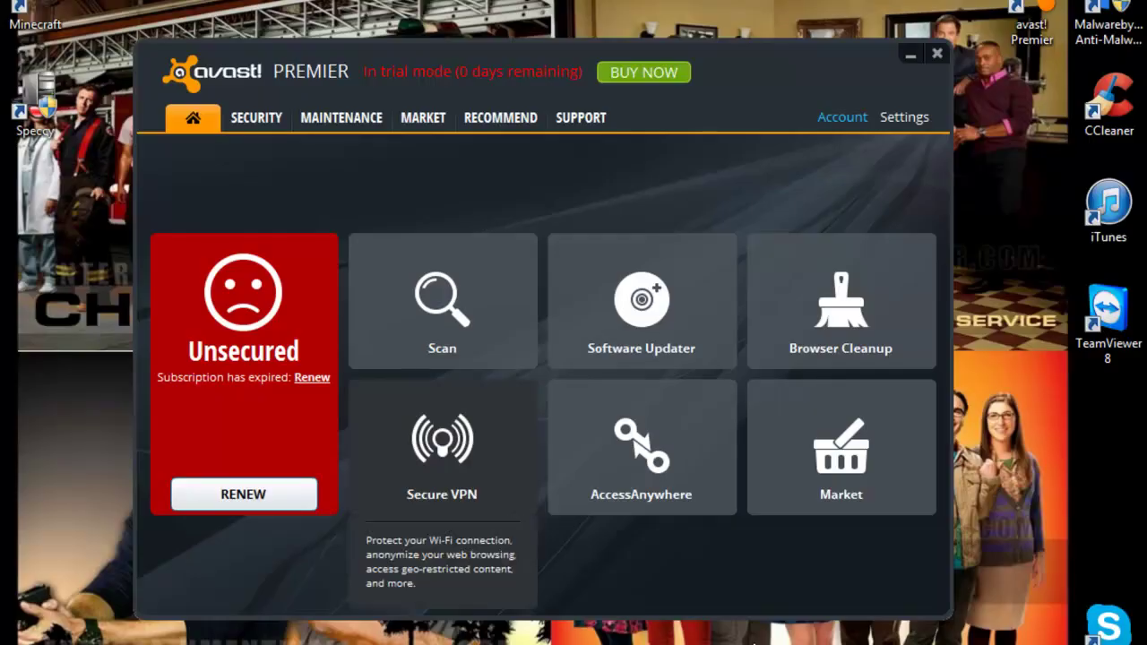
Step: Close the avast! Premier window and bring up the Windows shutdown options
left_click(937, 56)
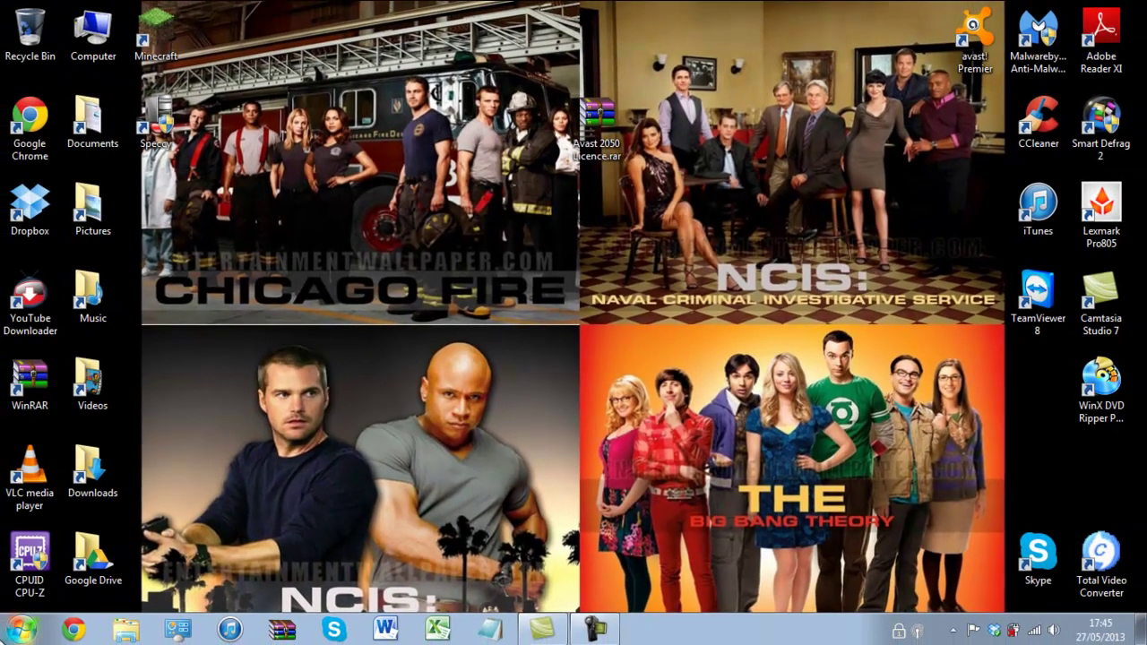
left_click(20, 629)
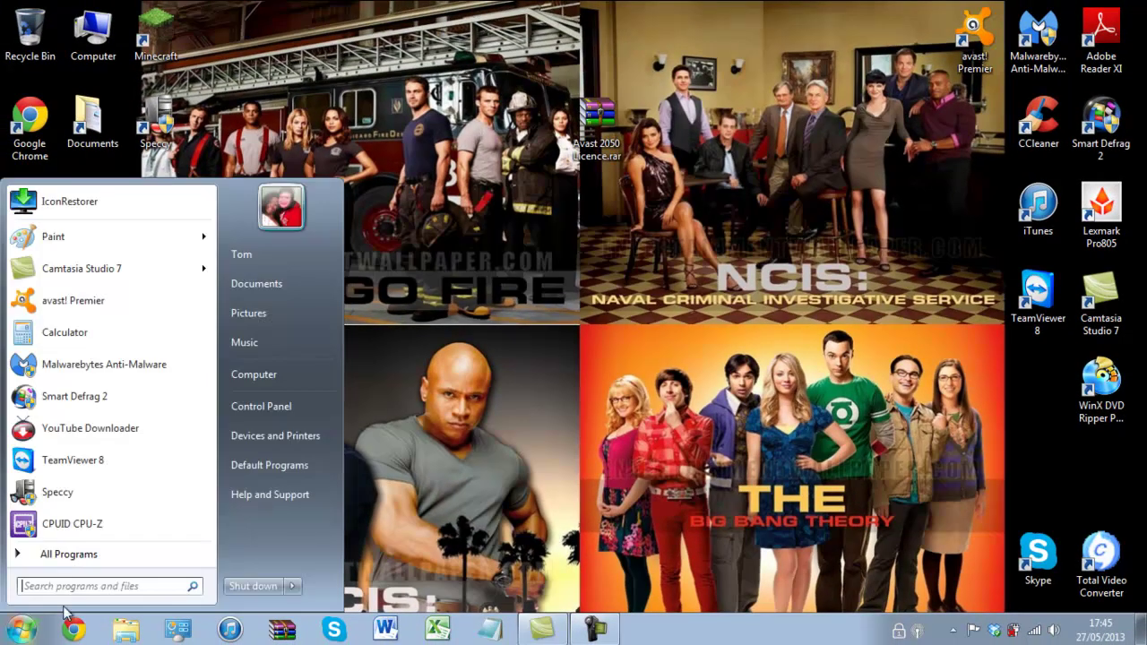
left_click(293, 586)
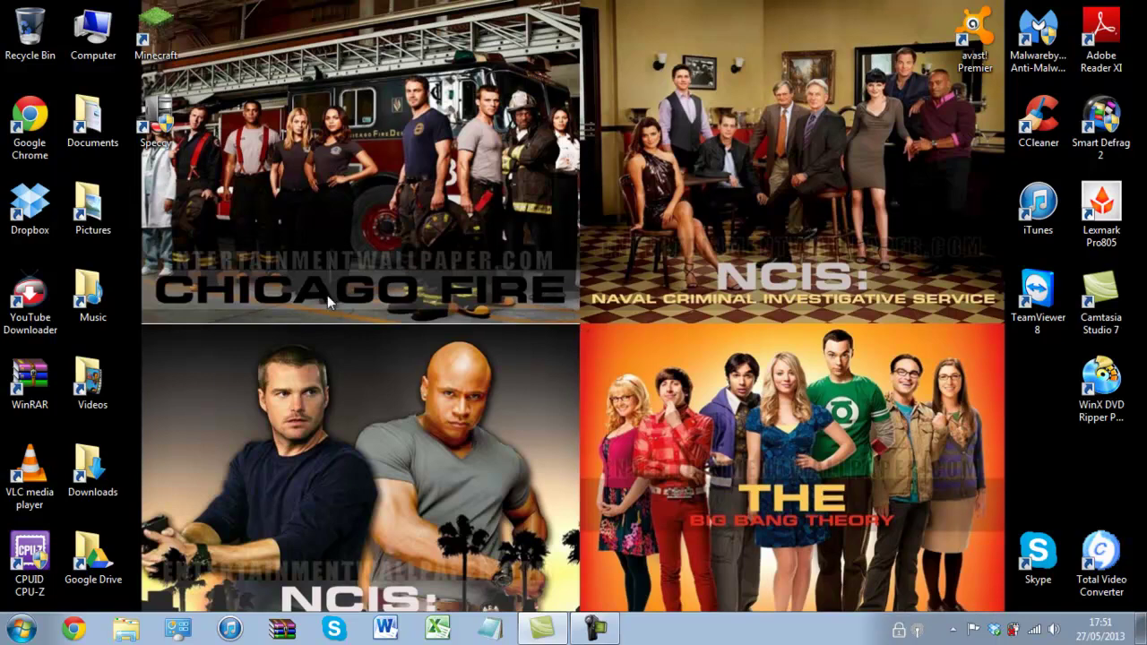
Step: Open Avast 2050 Licence.rar from Downloads\Downloaded RAR files in WinRAR and enter its License Faker folder
double_click(83, 479)
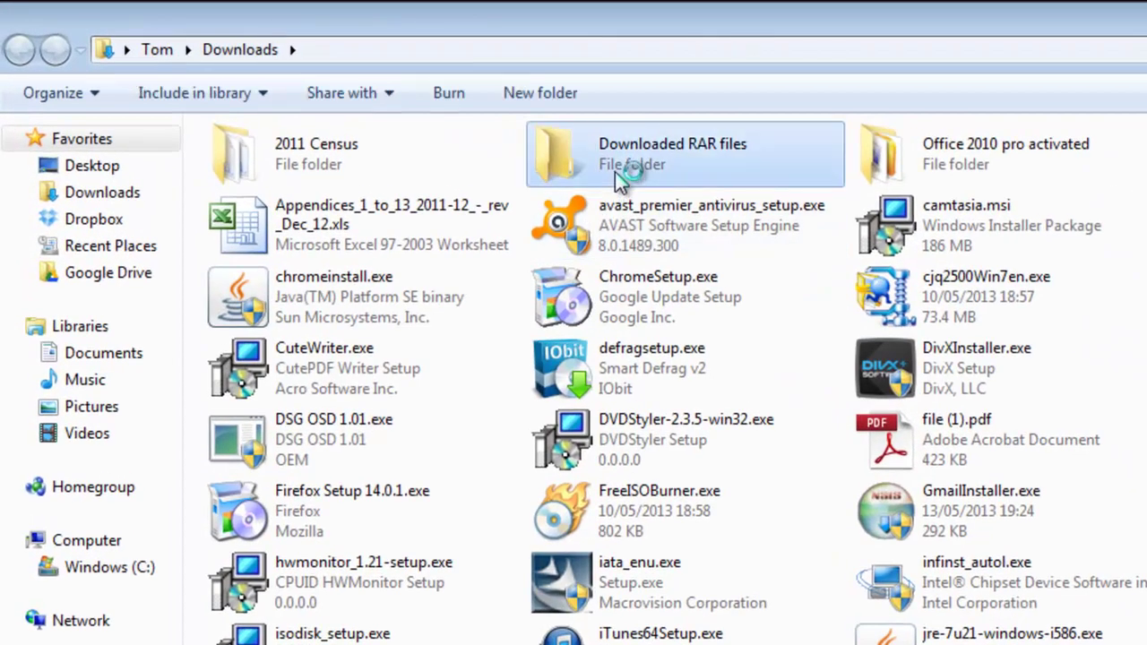
double_click(583, 137)
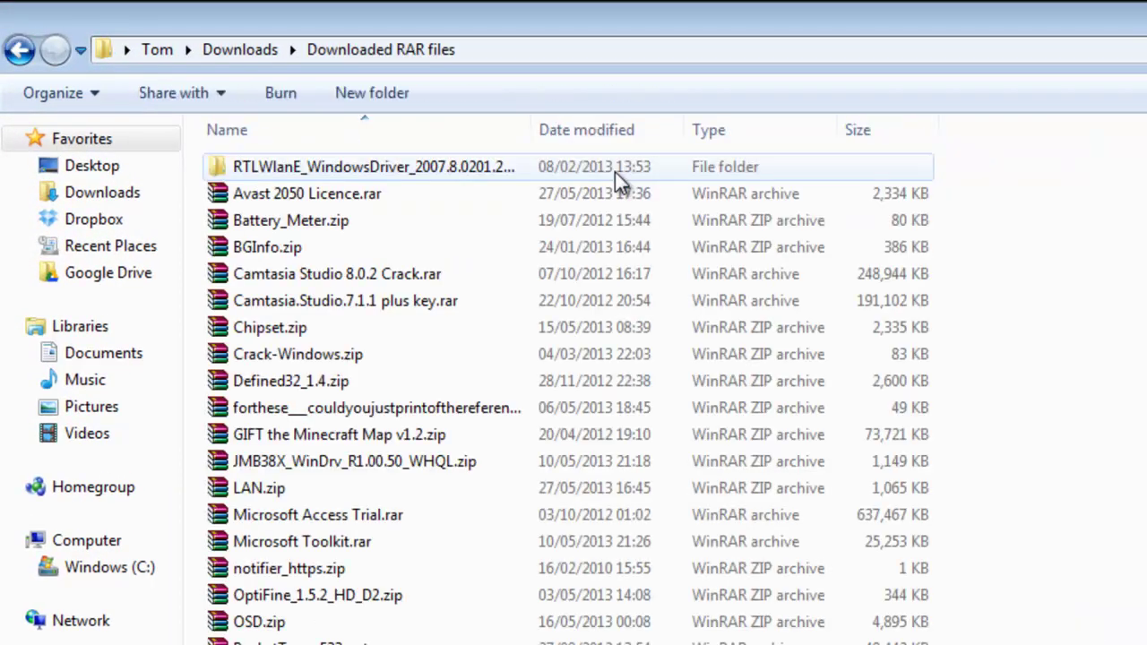
double_click(406, 196)
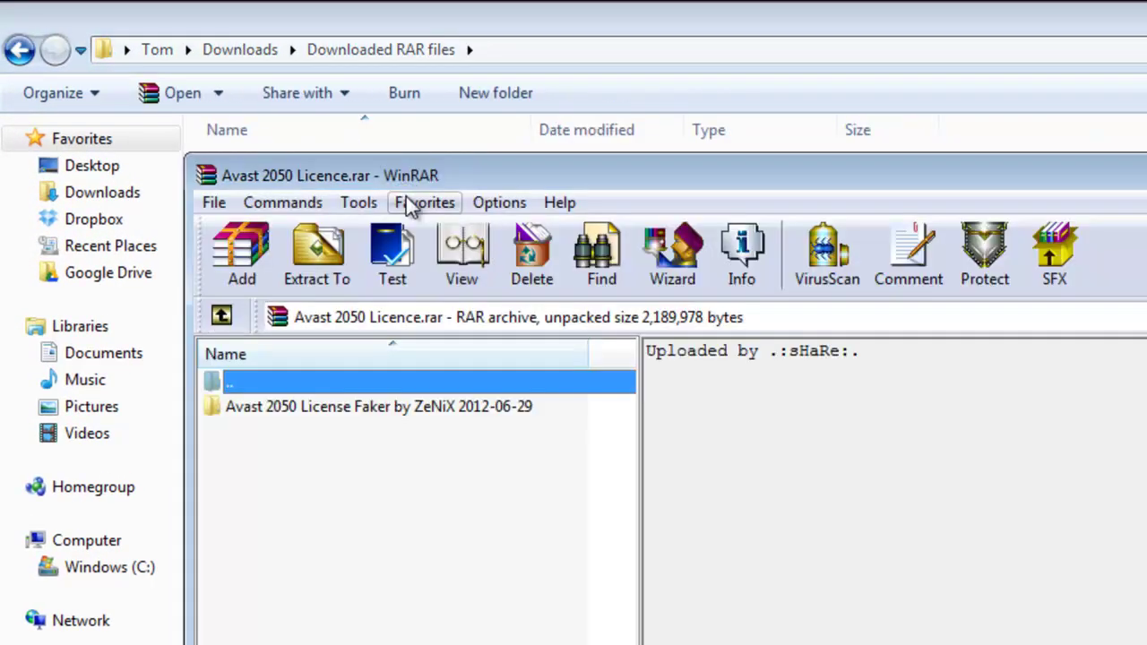
left_click(409, 414)
double_click(409, 416)
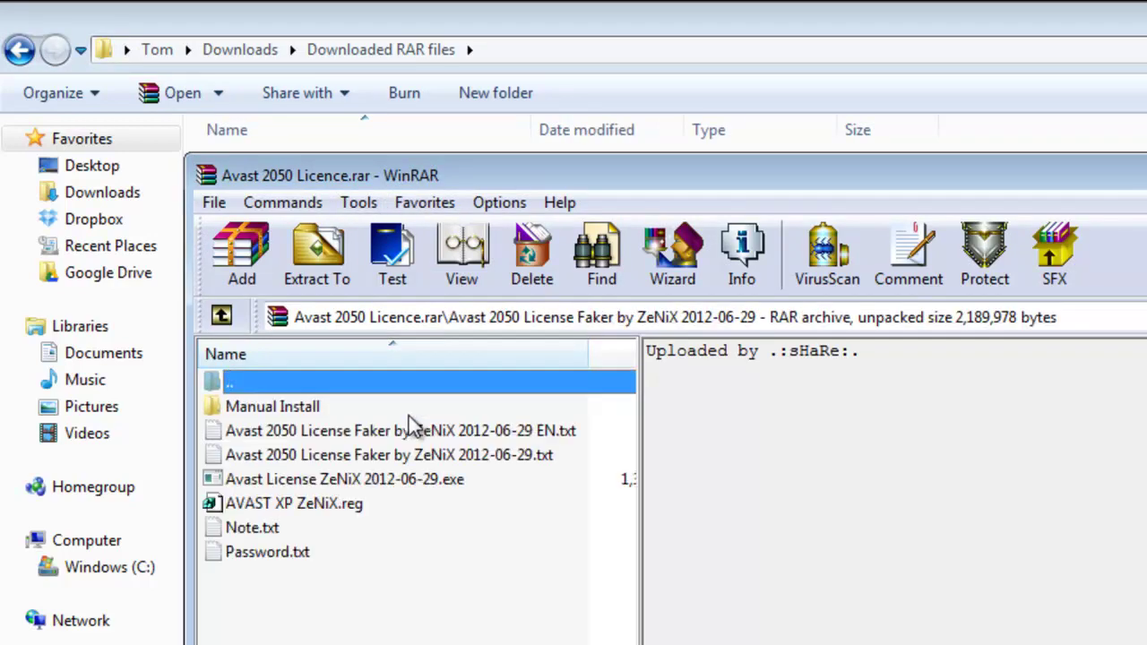
Step: Maximize the archive window and widen the file list to show all its detail columns
left_click_drag(491, 176, 538, 12)
double_click(538, 13)
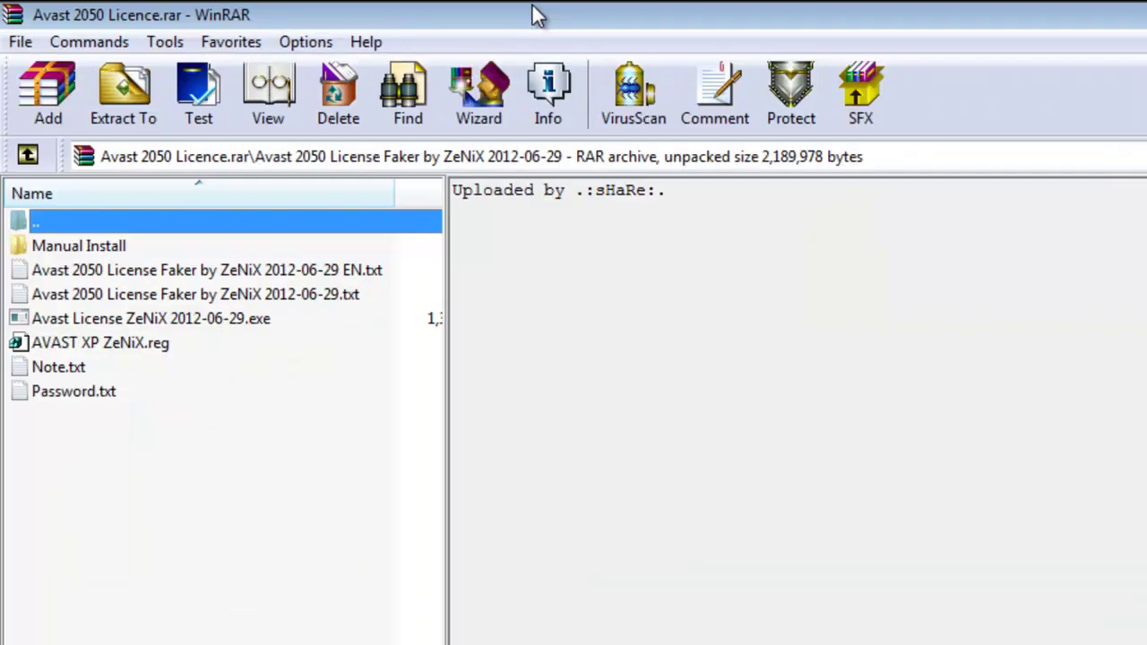
left_click_drag(445, 387, 979, 387)
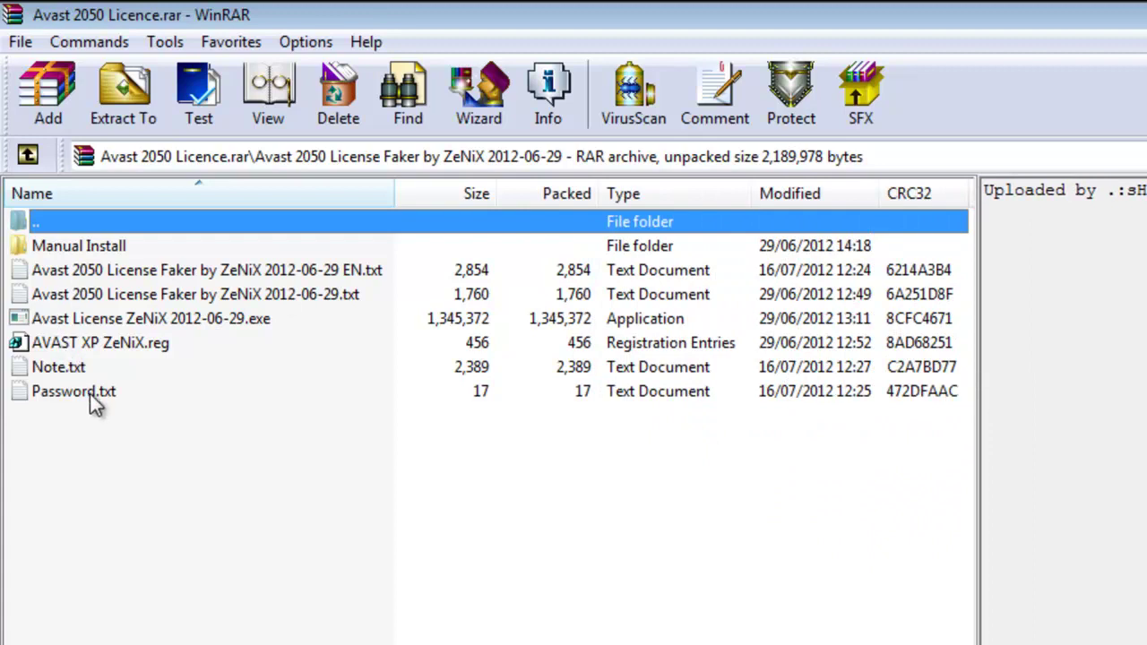
Step: Read the English instructions text and the Readme.txt in Manual Install, closing the readme and returning to the parent folder
double_click(170, 273)
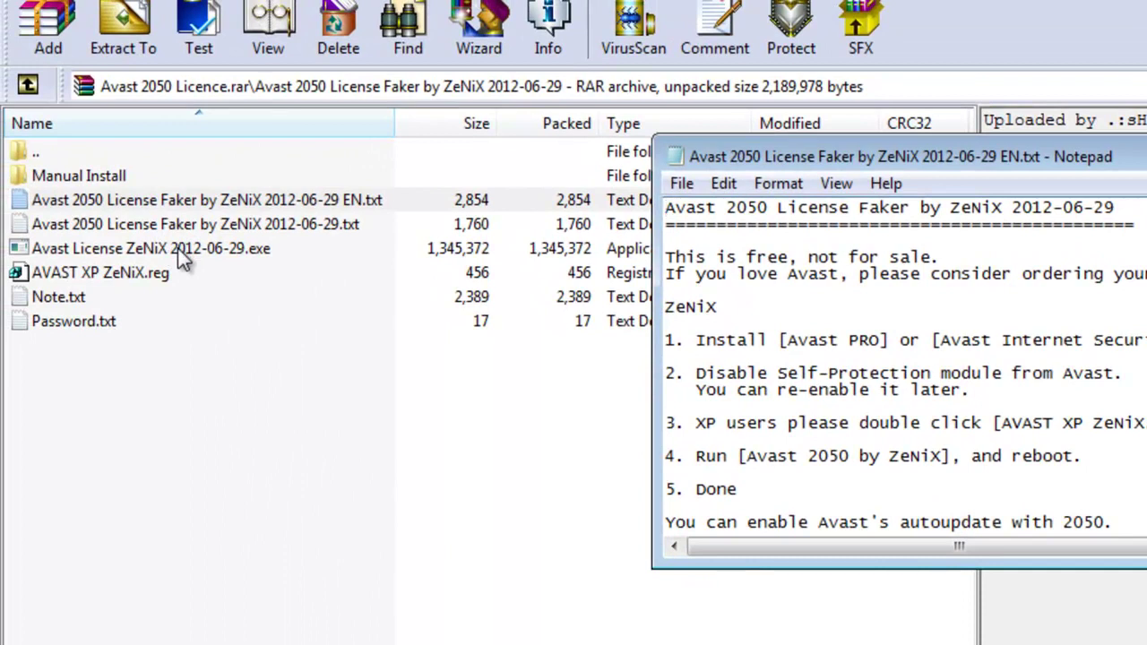
scroll(905, 376, "down", 6)
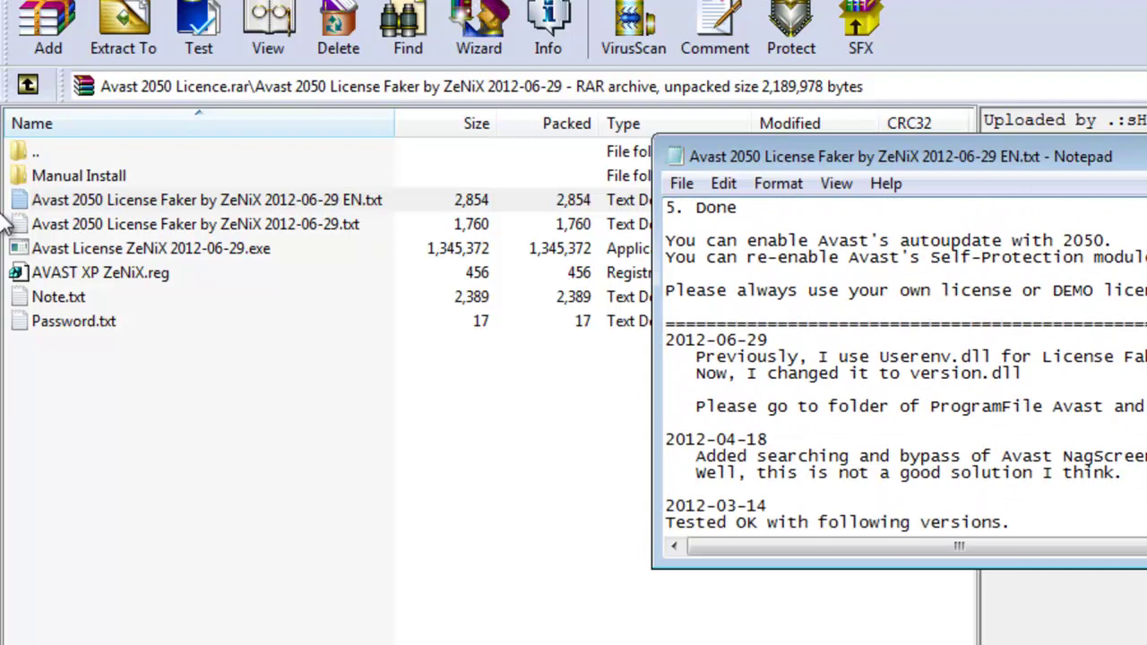
double_click(78, 178)
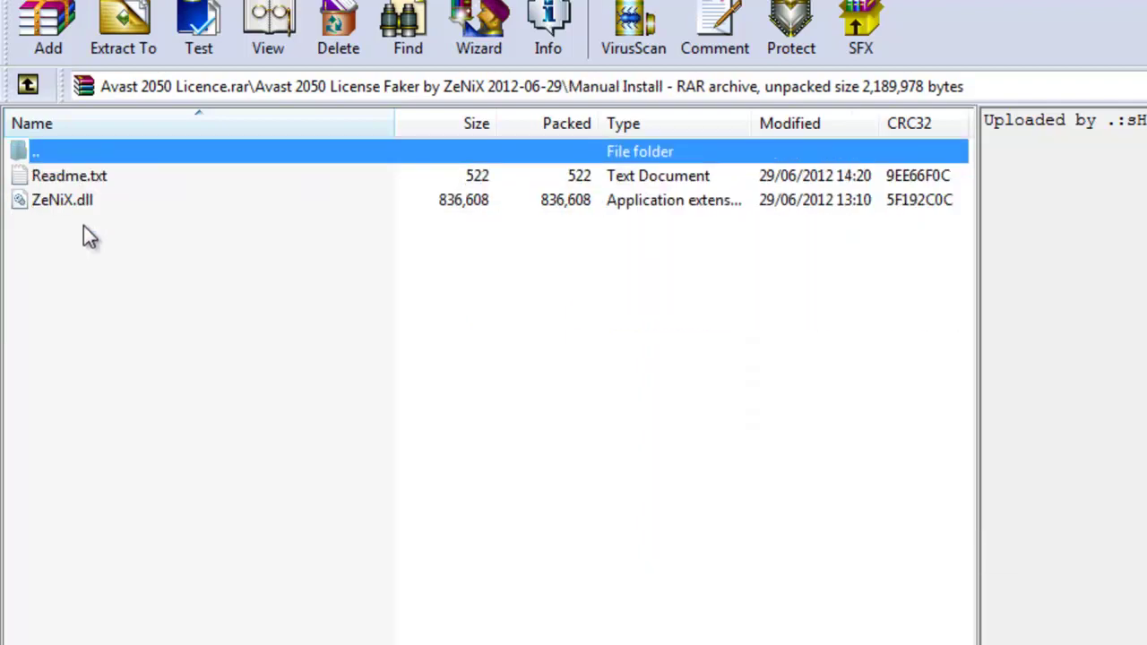
double_click(77, 178)
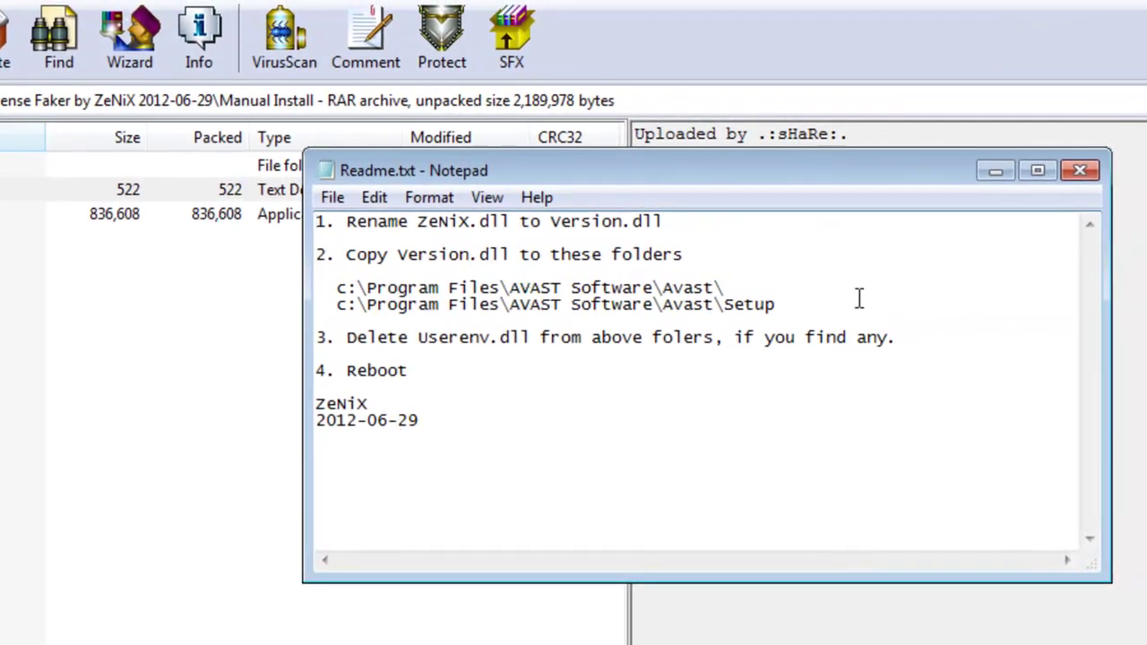
left_click(1080, 171)
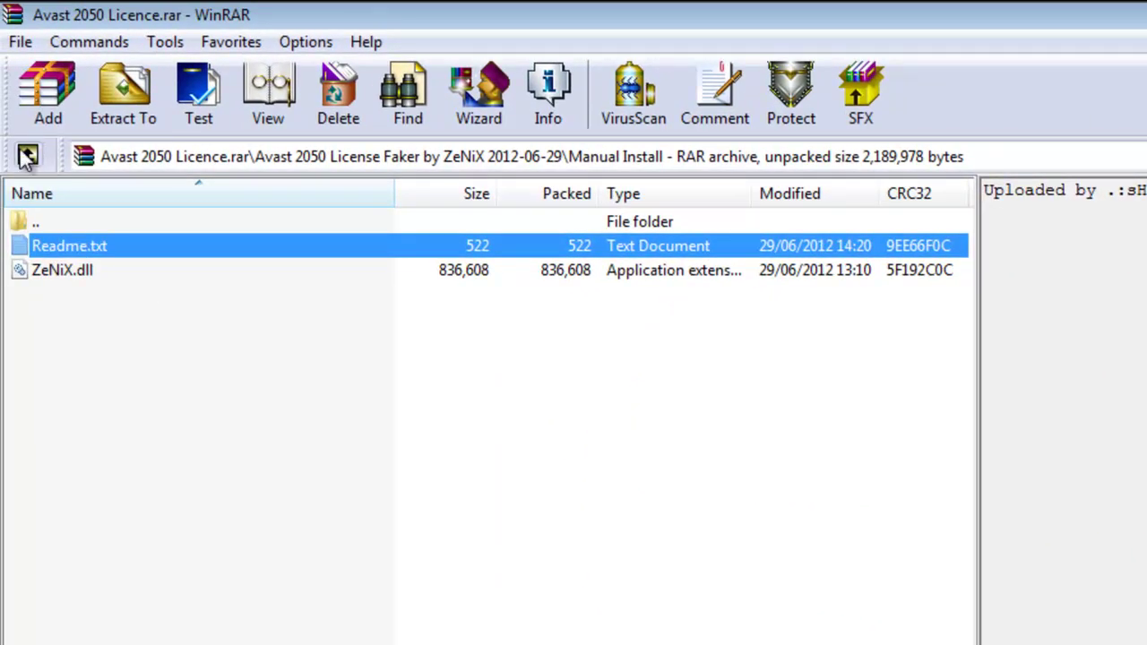
left_click(27, 155)
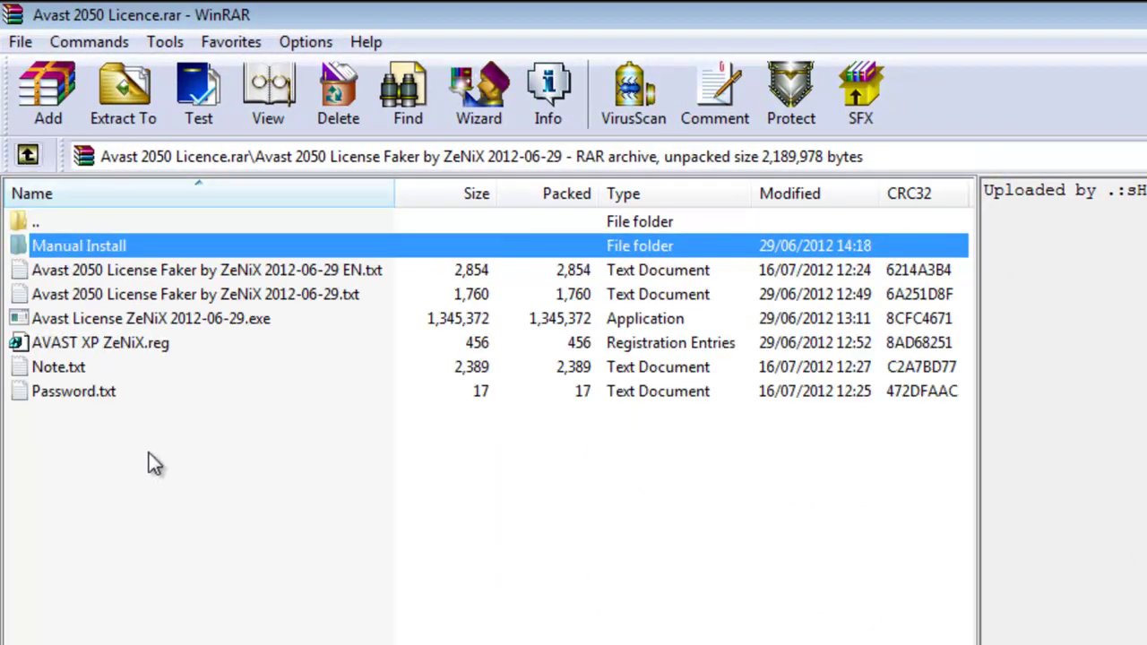
left_click(230, 472)
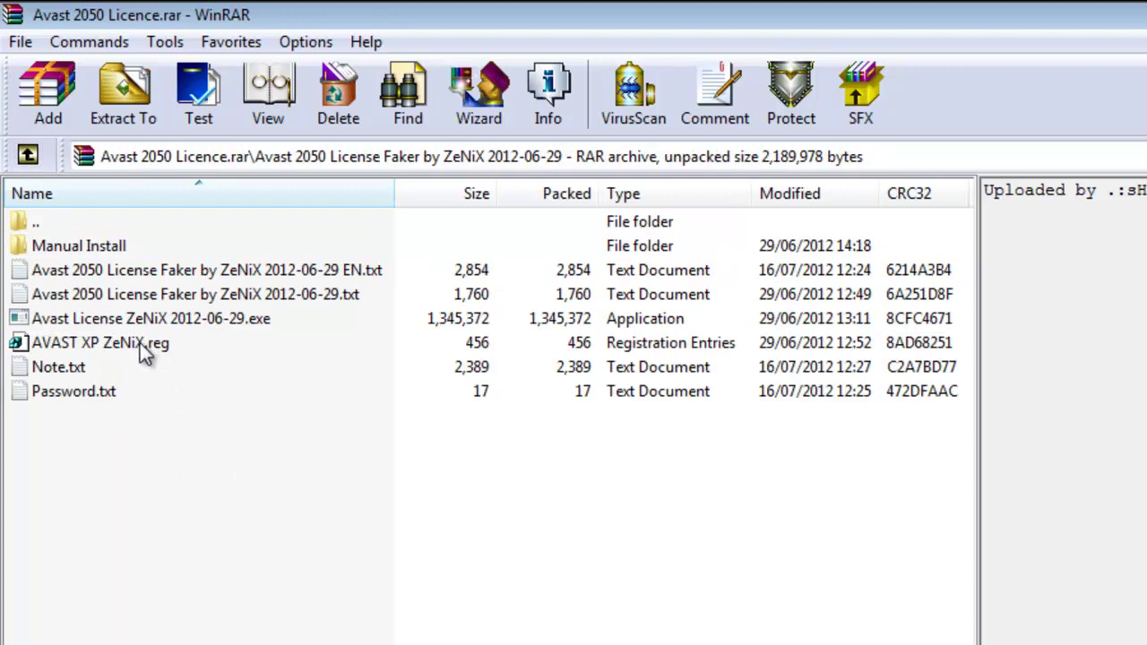
Step: Copy the password from Password.txt in the archive and close the text file
double_click(64, 396)
left_click_drag(842, 296, 768, 302)
key("ctrl+c")
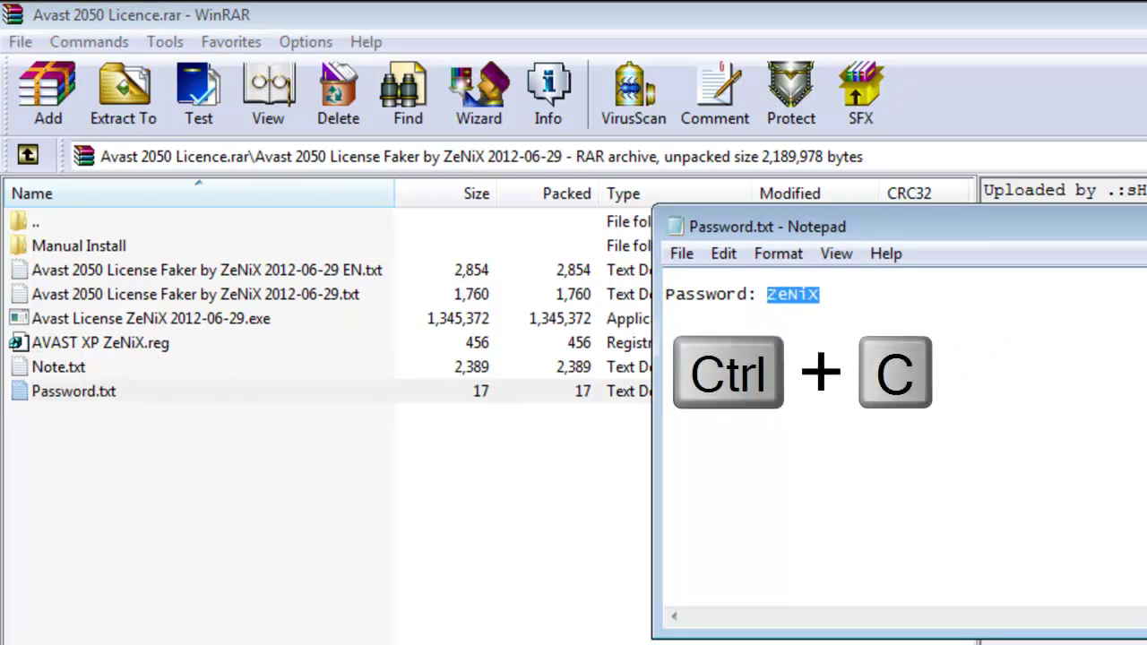
key("alt+F4")
left_click(218, 512)
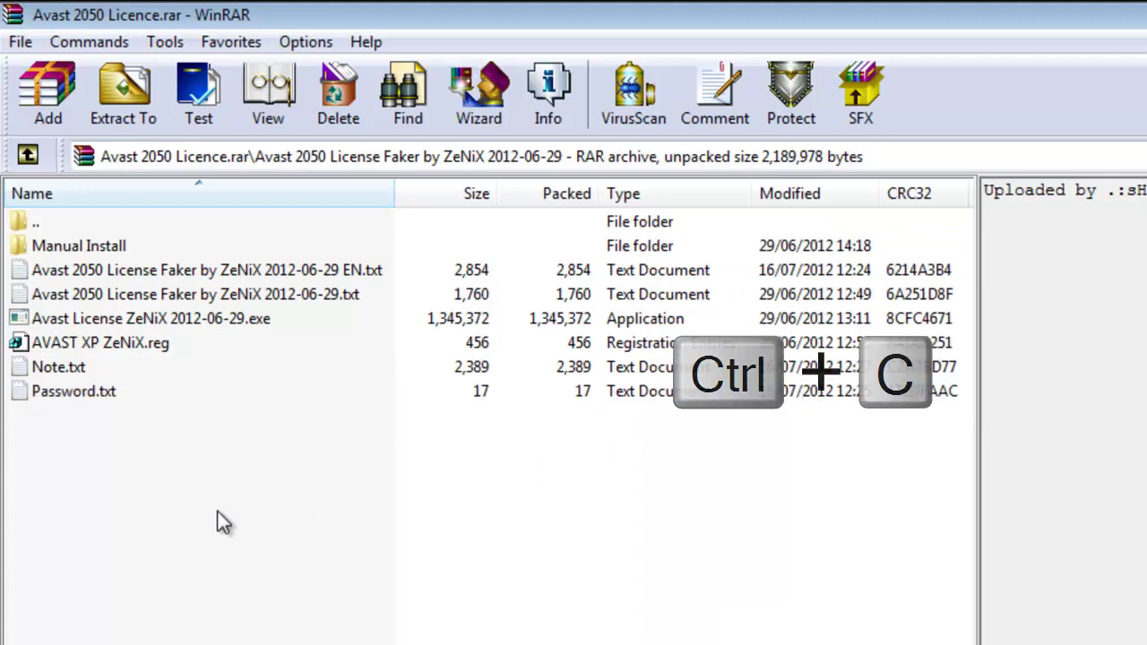
Step: Launch Avast License ZeNiX 2012-06-29.exe from the archive and close the English instructions text file
double_click(144, 324)
left_click(953, 512)
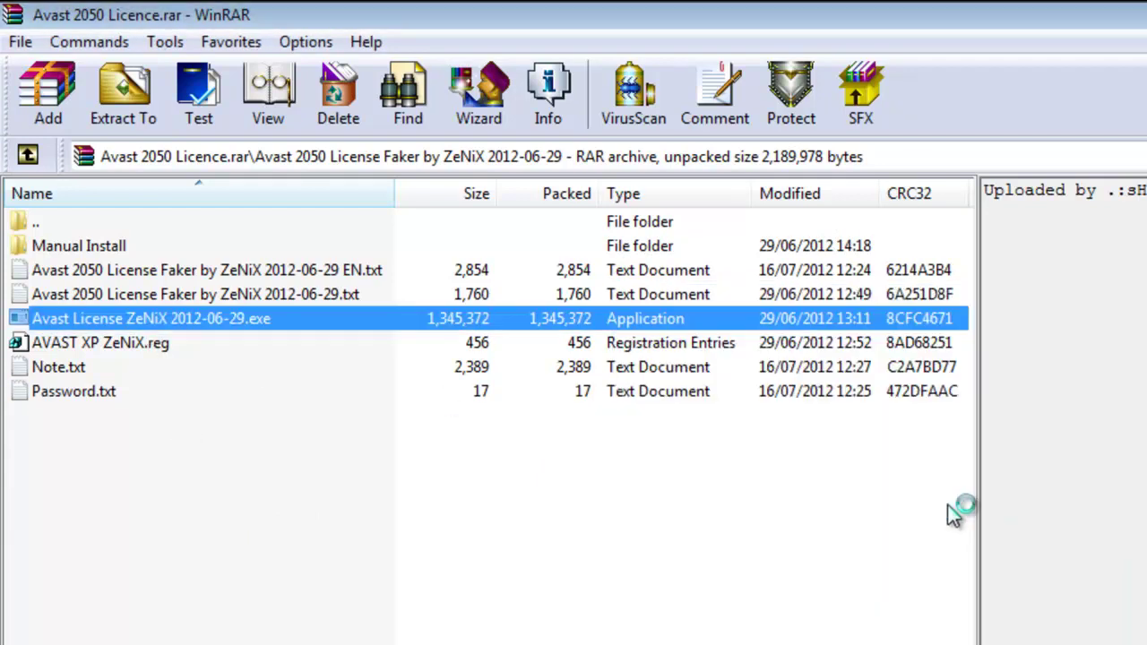
left_click(961, 507)
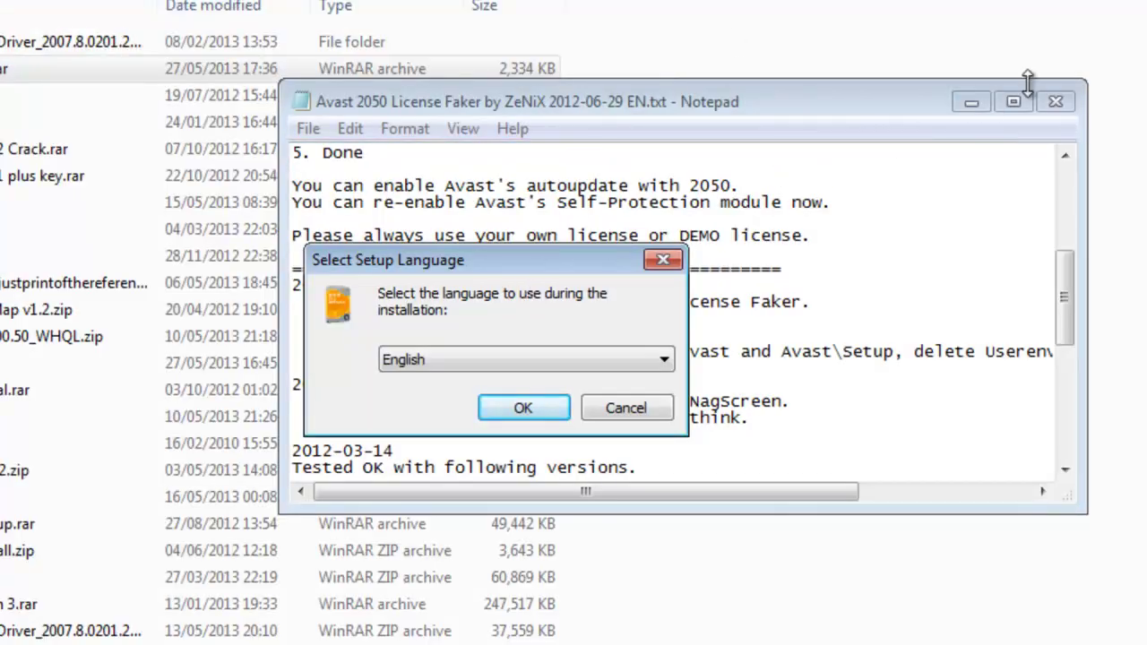
left_click(1055, 104)
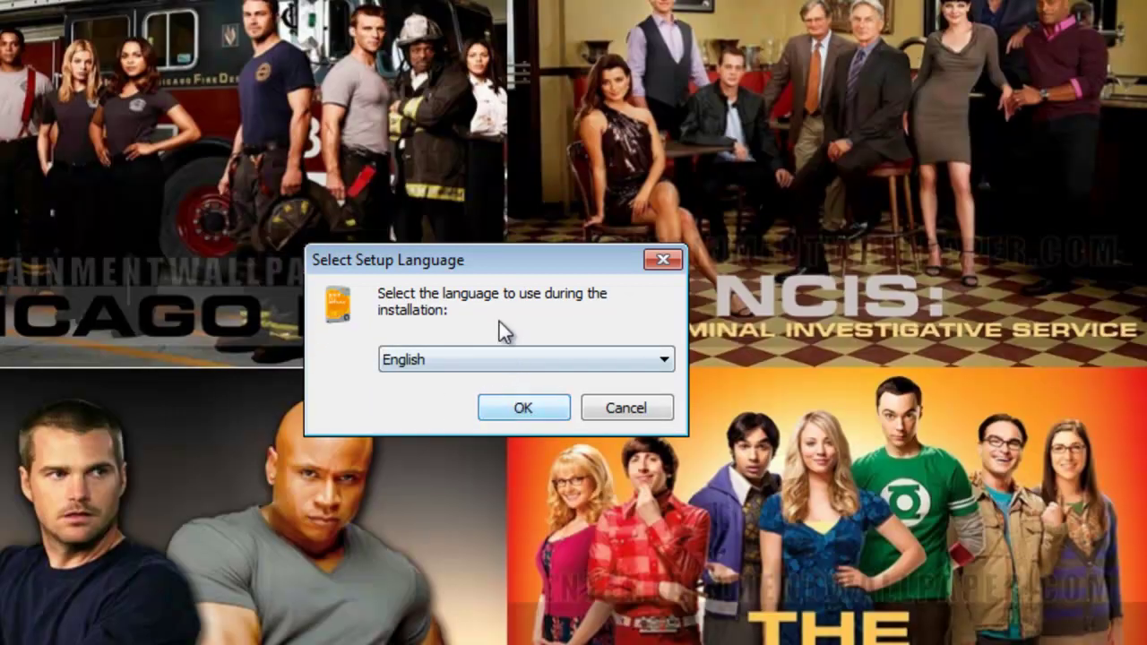
Step: Review the available setup languages and start the Avast_2050_ZeNiX setup in English
left_click(491, 357)
left_click(467, 271)
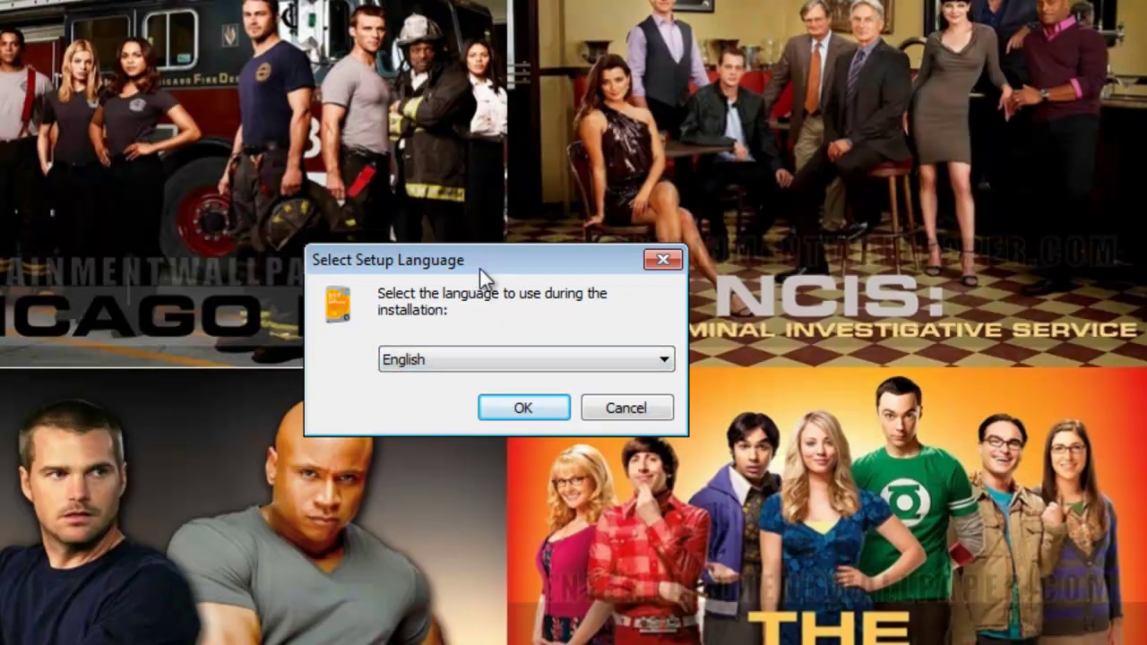
left_click(456, 361)
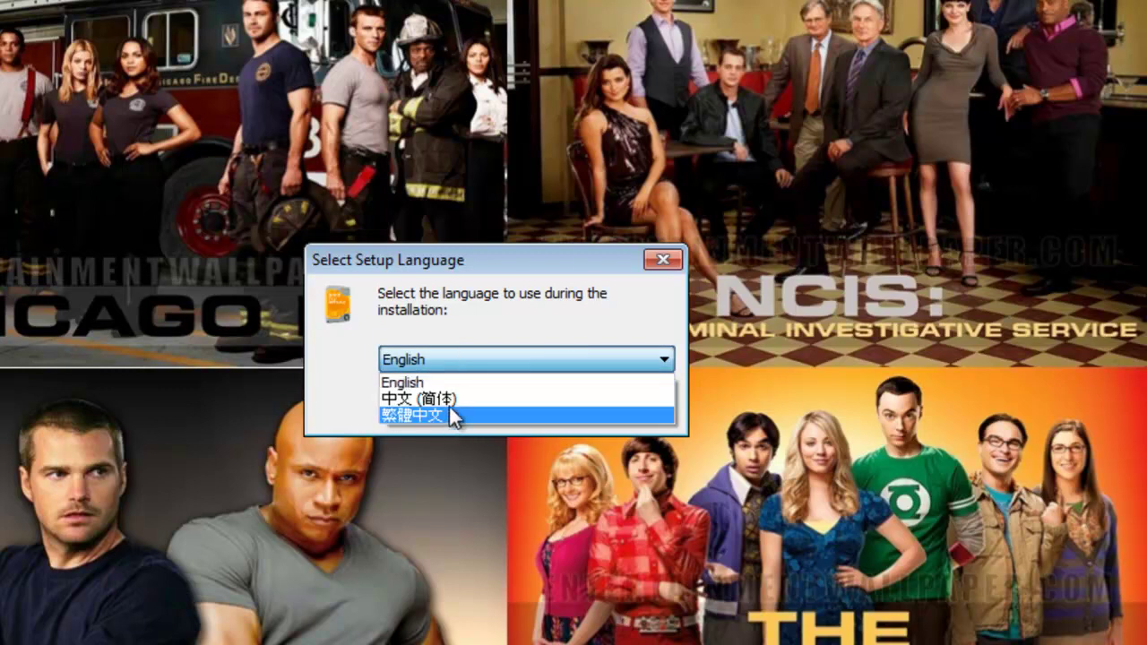
left_click(470, 350)
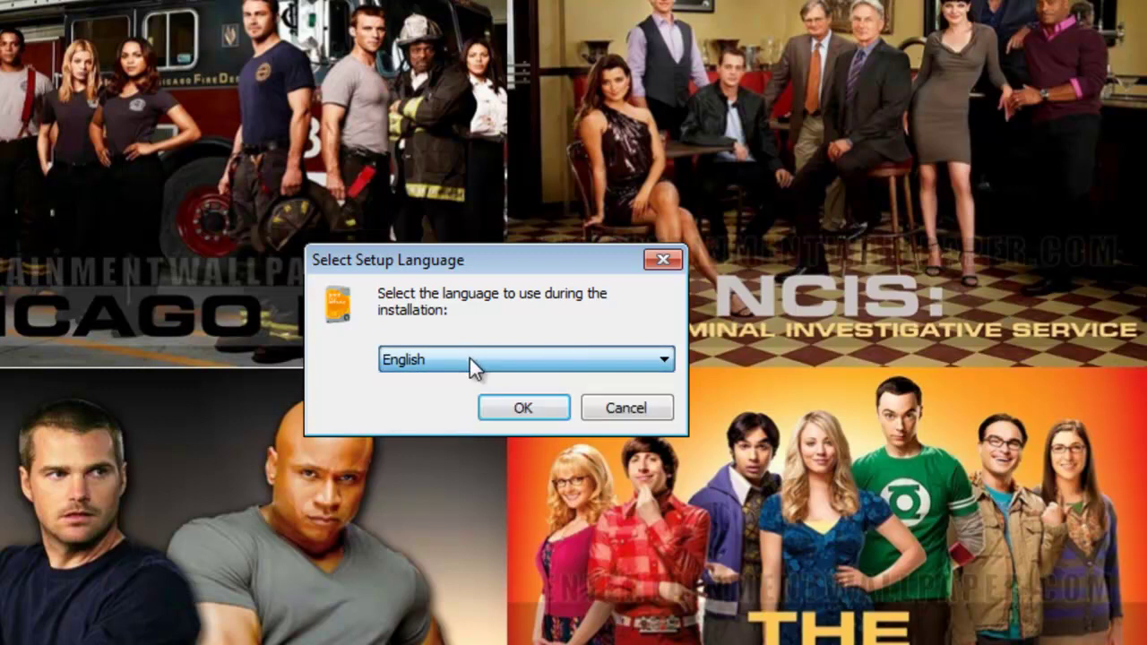
left_click(533, 411)
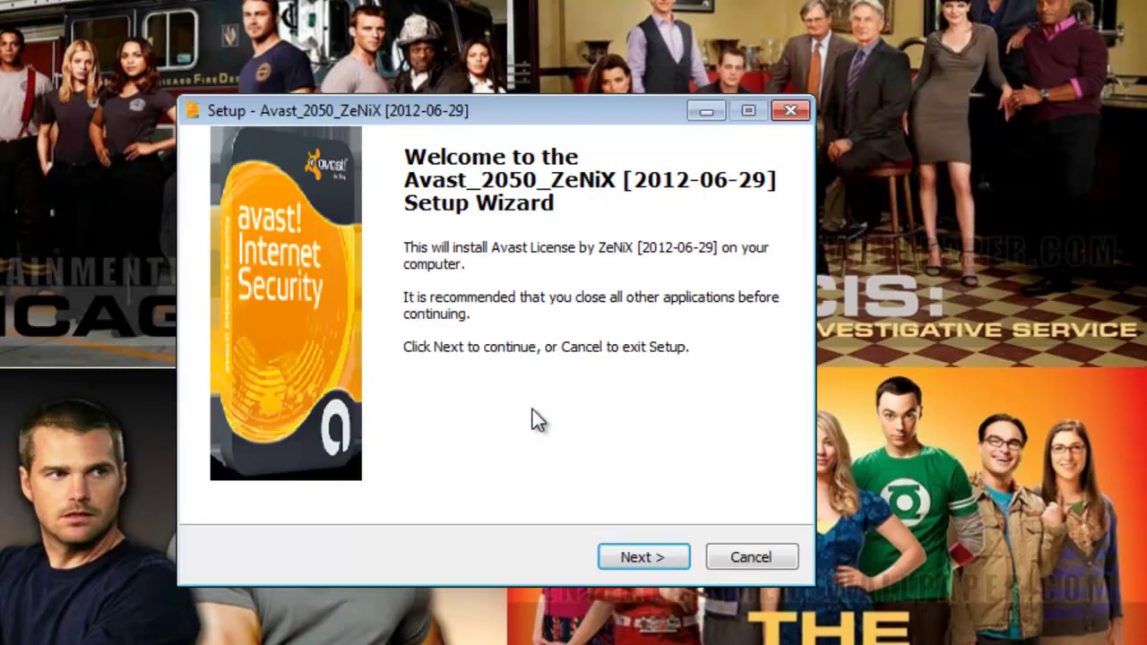
Step: Continue past the setup welcome page, read through the license agreement and accept it
left_click(631, 557)
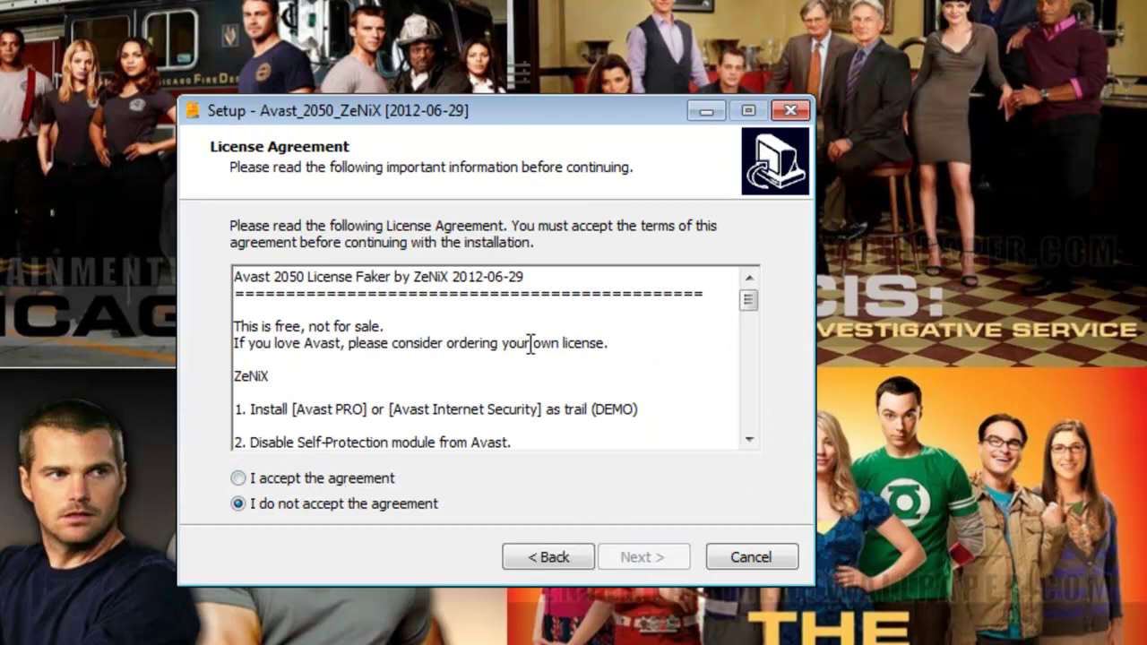
scroll(531, 343, "down", 4)
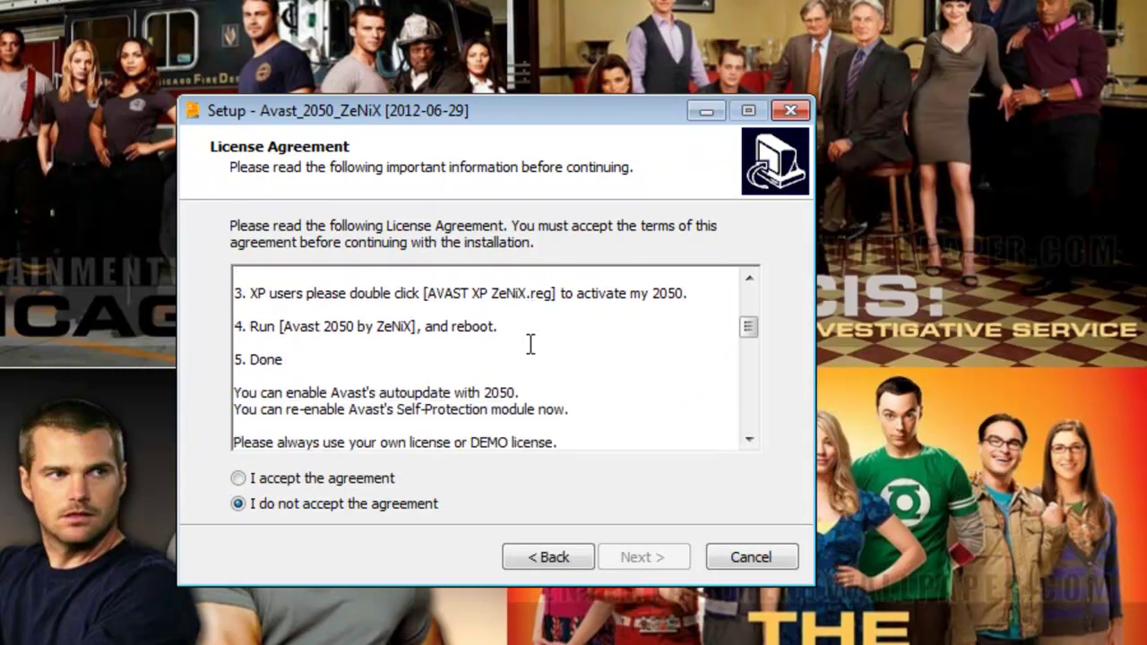
scroll(529, 343, "down", 3)
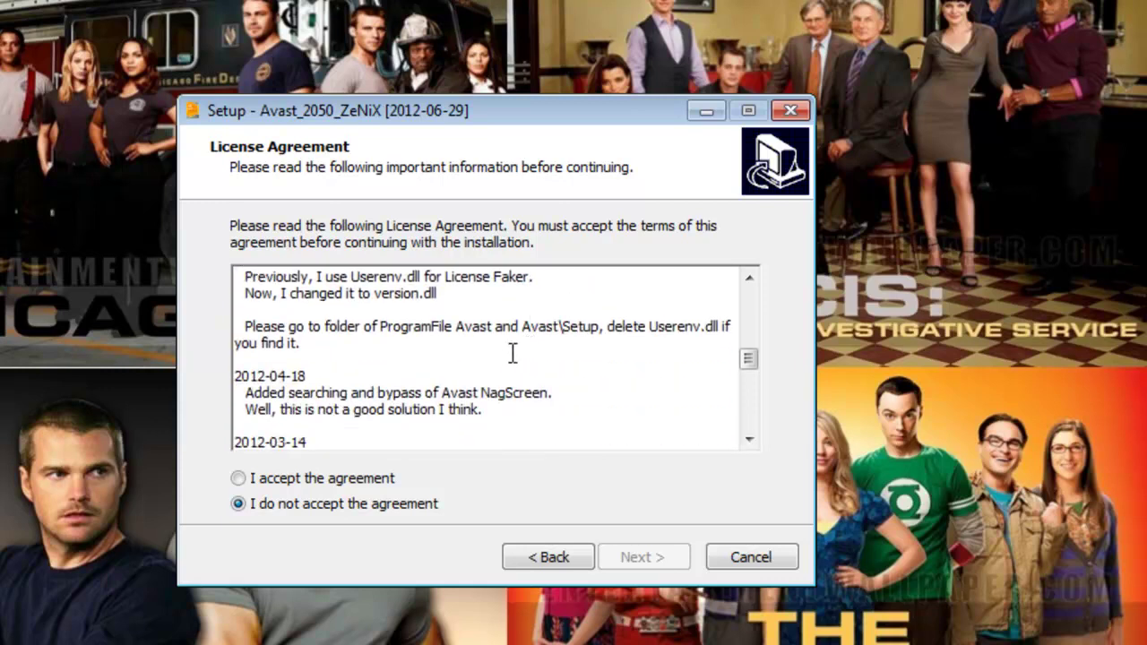
scroll(502, 358, "up", 1)
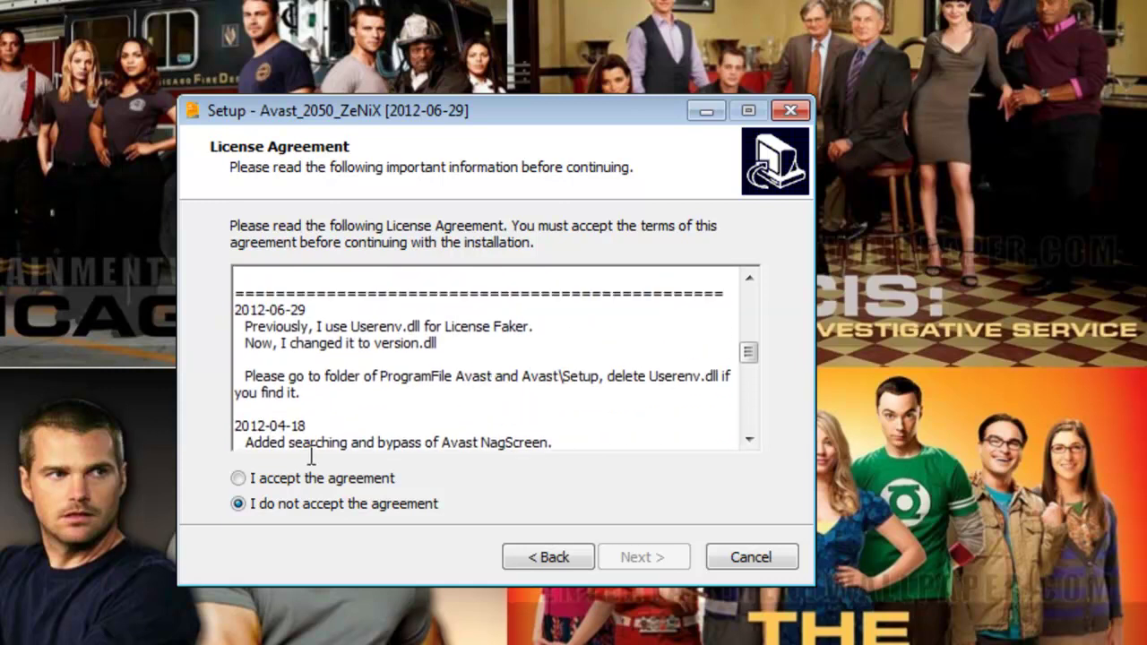
left_click(231, 477)
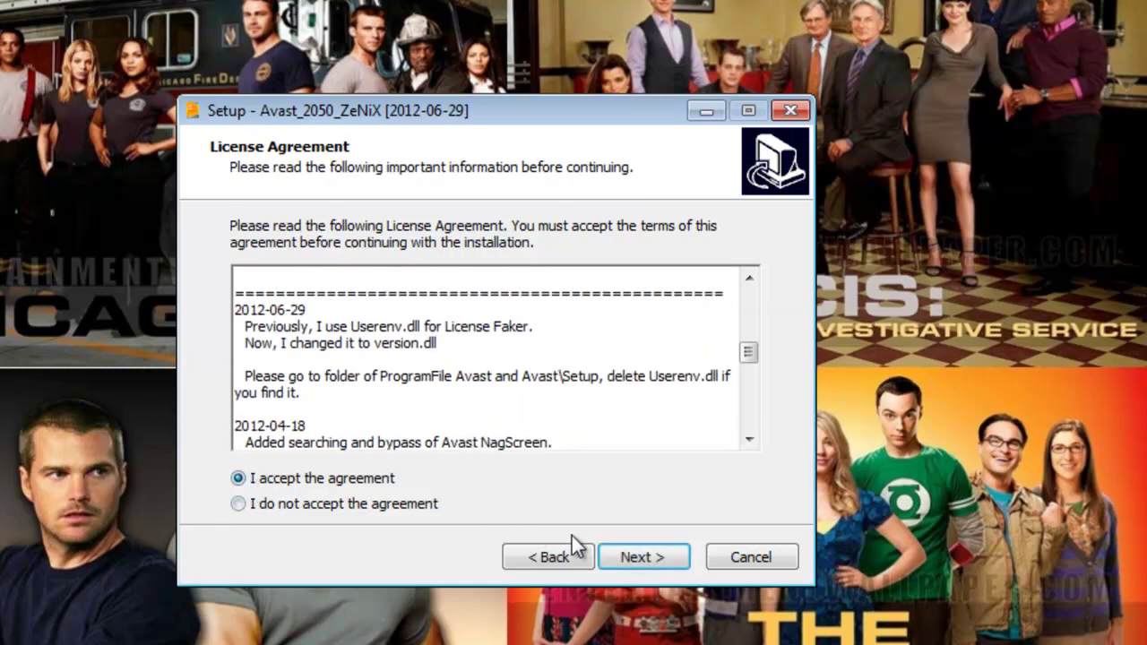
left_click(626, 559)
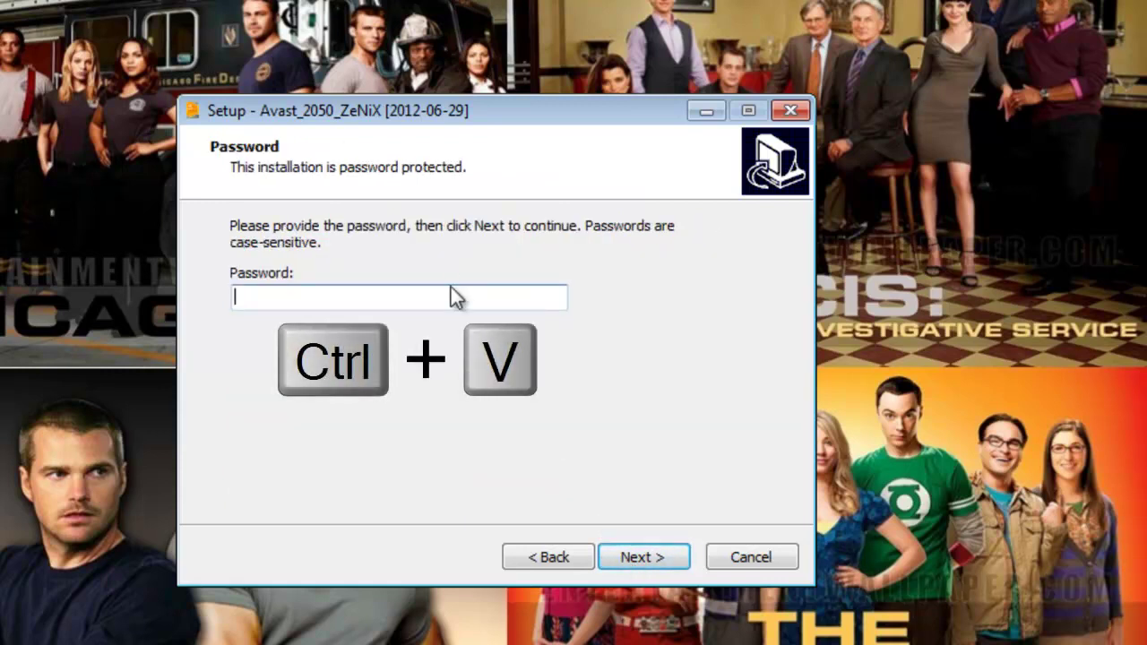
Step: Paste the copied installation password into the setup's password field and continue past the information page
key("ctrl+v")
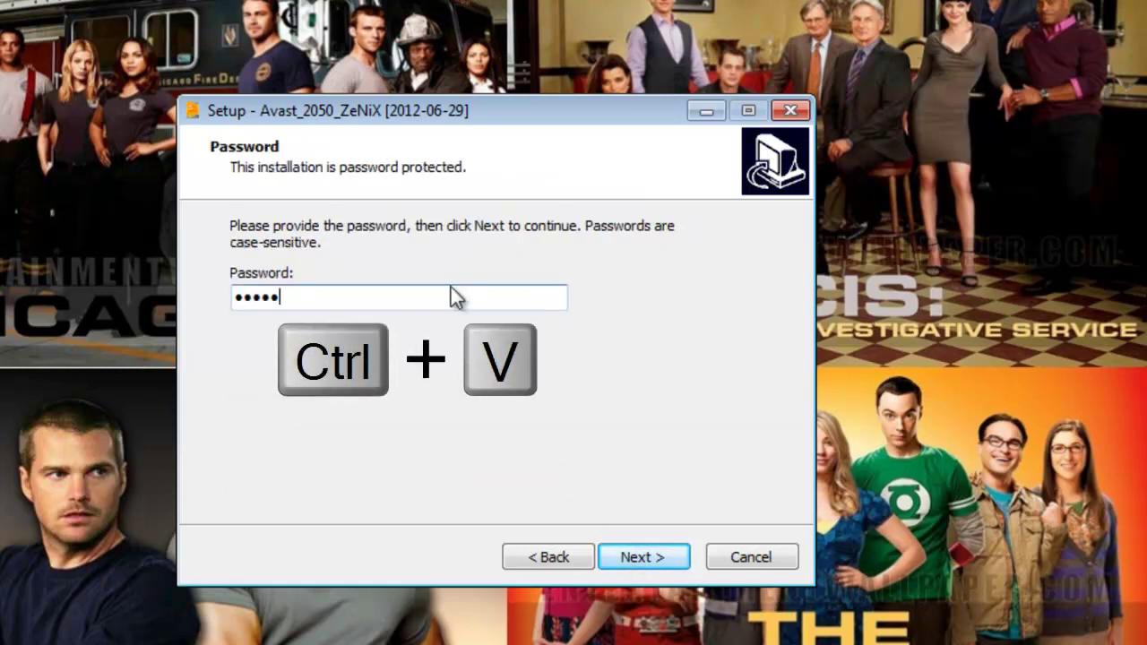
left_click(625, 557)
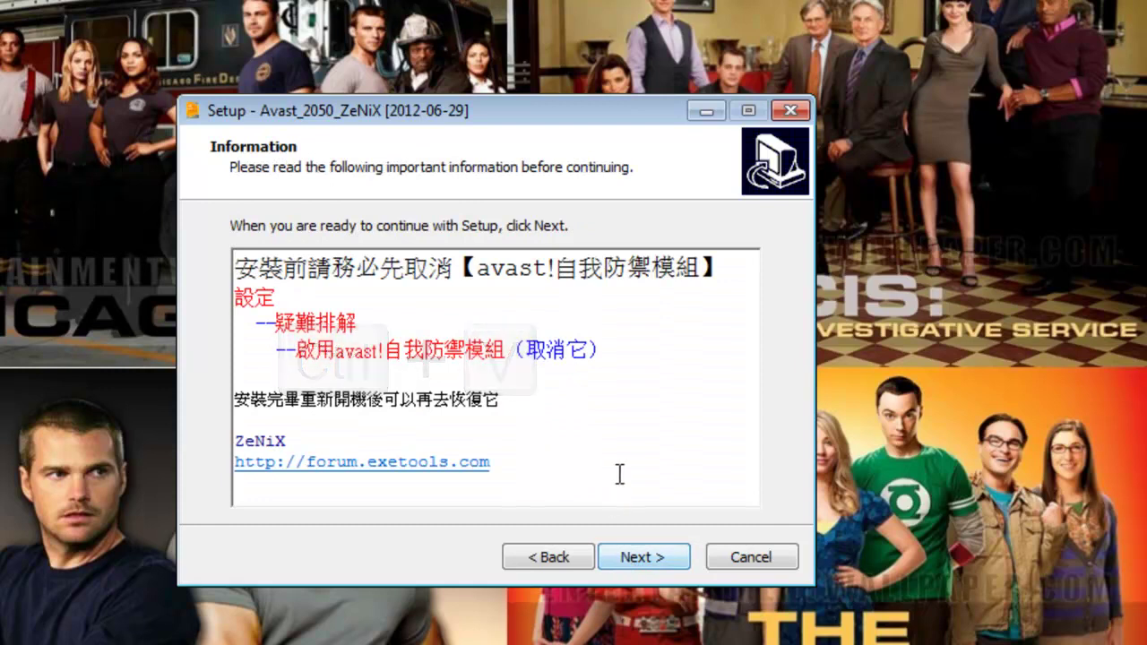
left_click(637, 556)
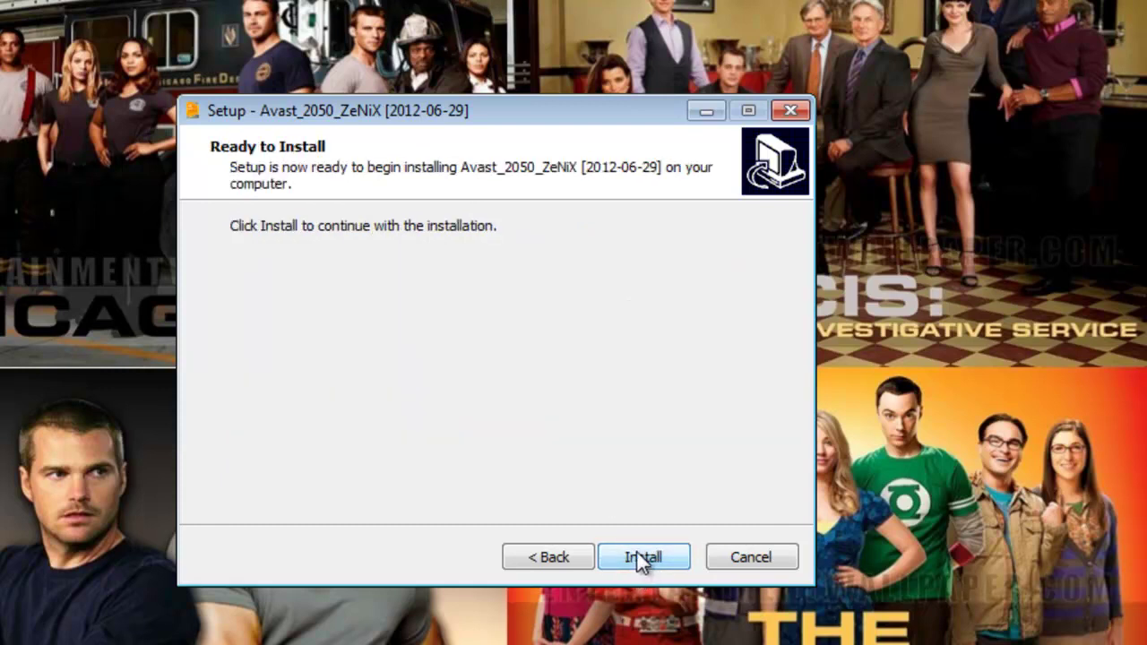
Step: Install Avast_2050_ZeNiX [2012-06-29] and finish the setup with the option to restart the computer later
left_click(639, 557)
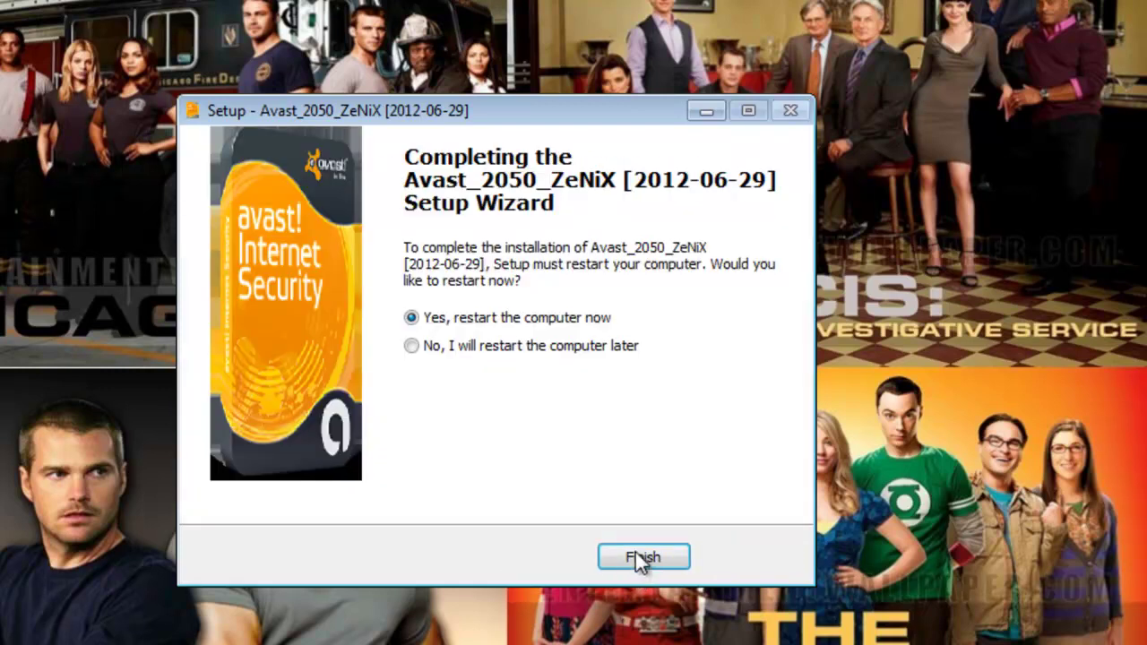
left_click(505, 350)
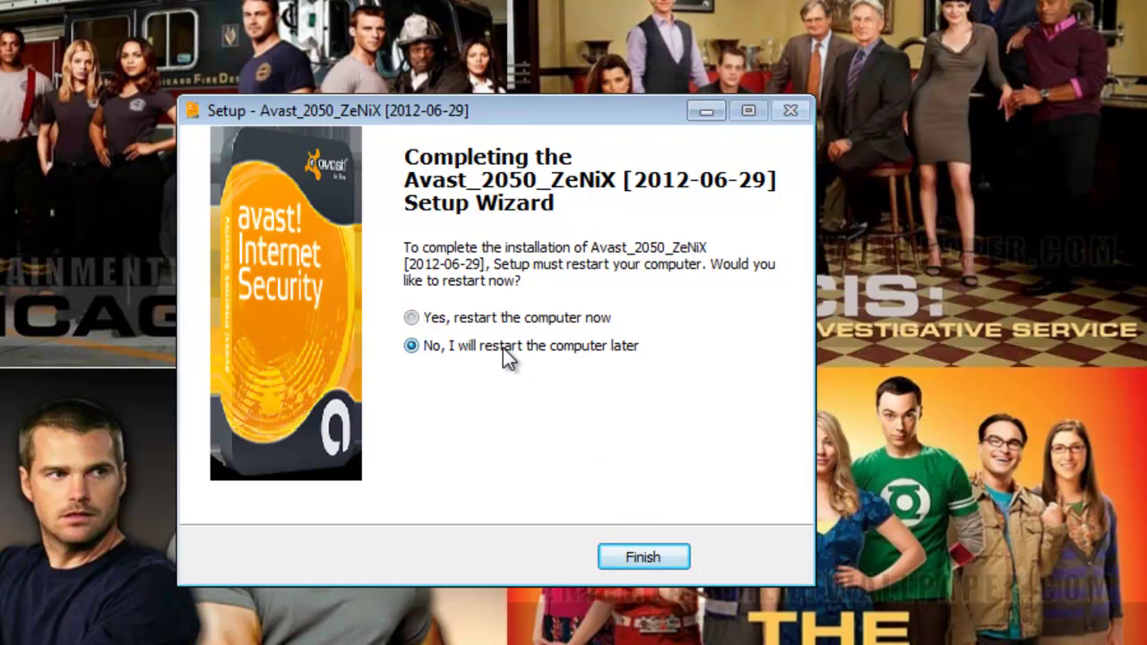
left_click(637, 557)
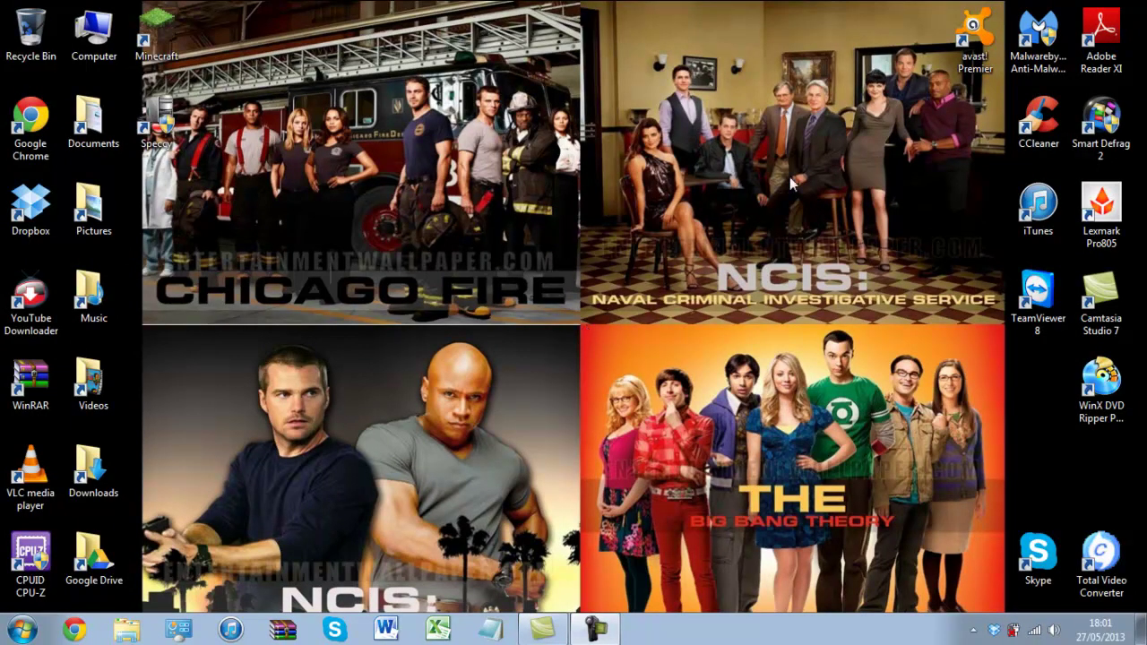
Step: Open avast! Premier from the desktop and look through its Support, Recommend and Market pages
double_click(970, 55)
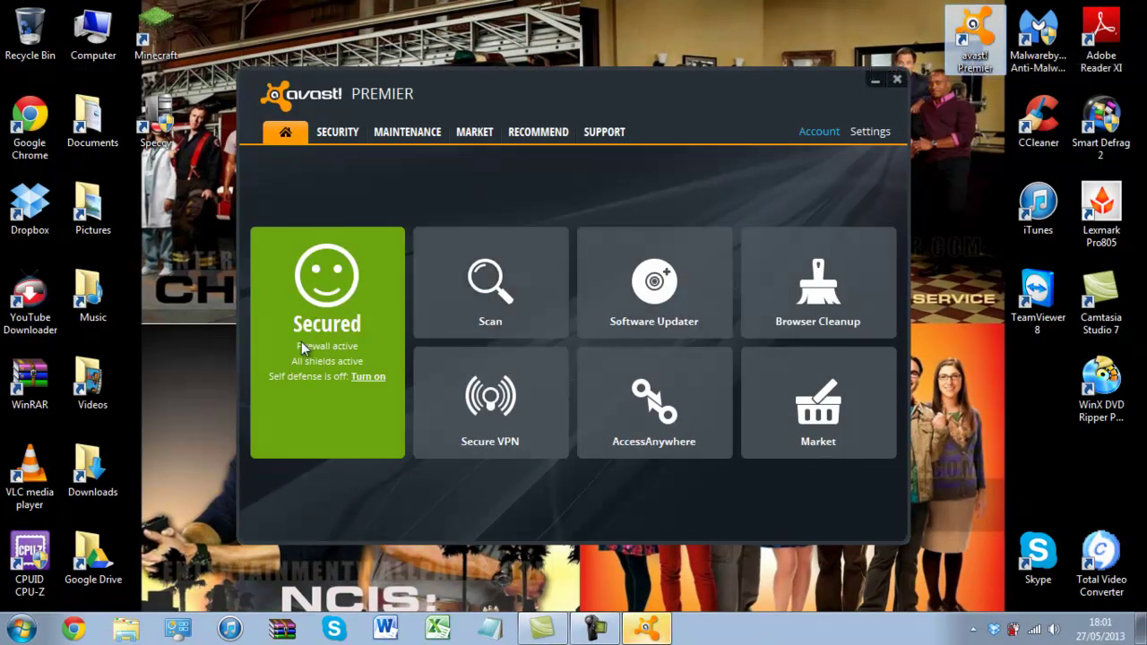
left_click(588, 132)
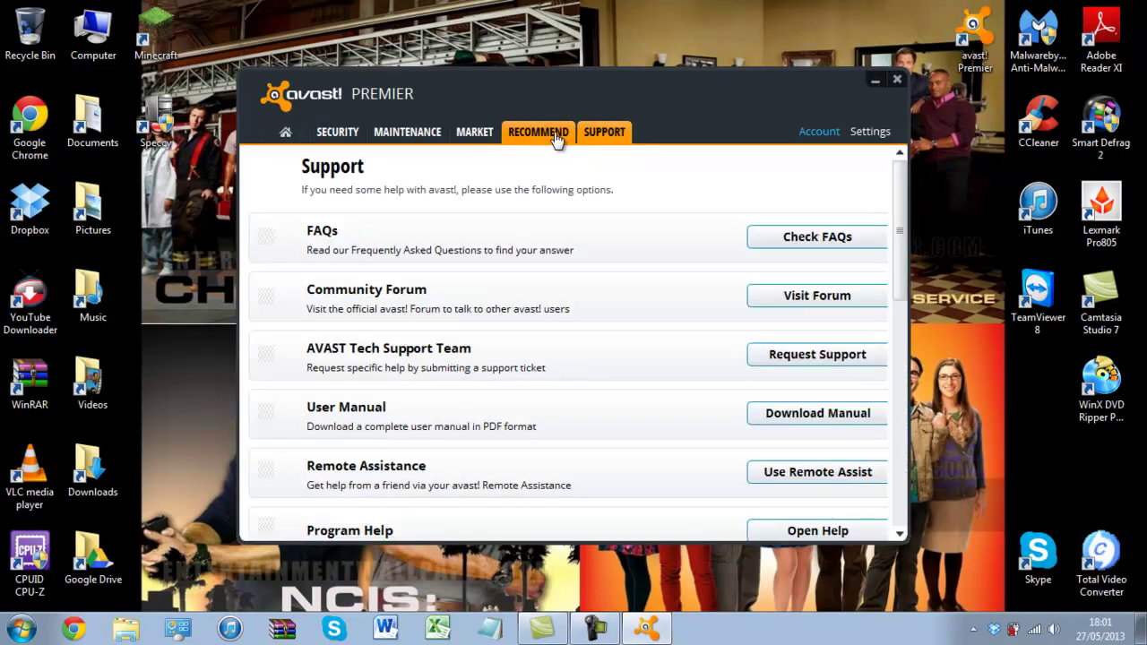
scroll(498, 373, "down", 1)
scroll(496, 374, "down", 3)
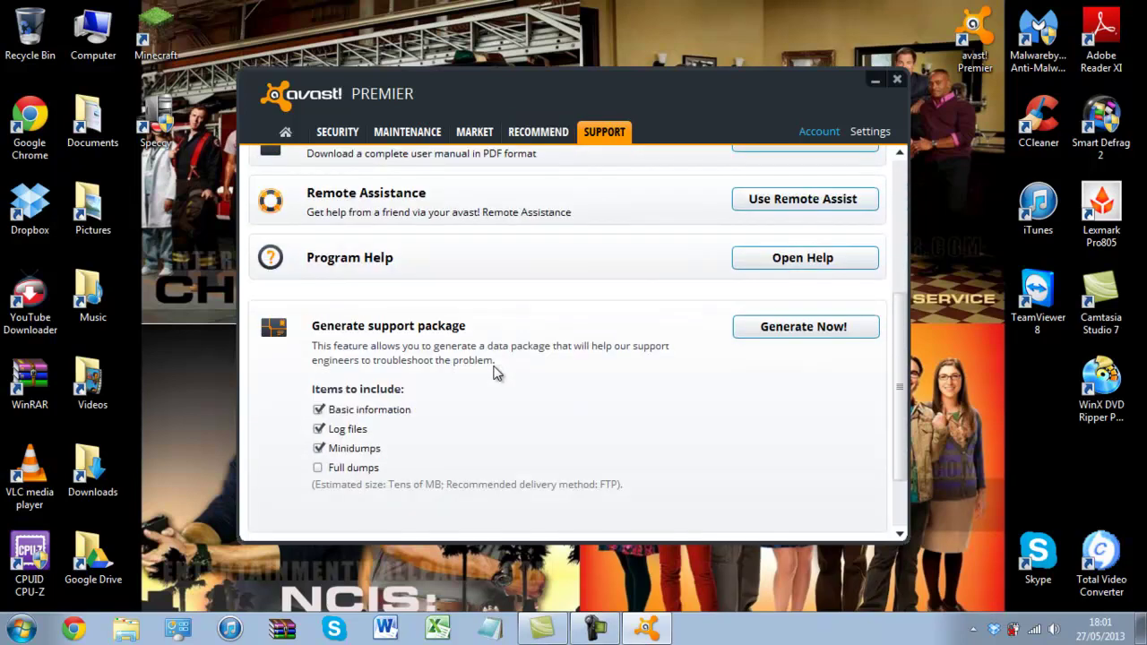
scroll(496, 374, "up", 3)
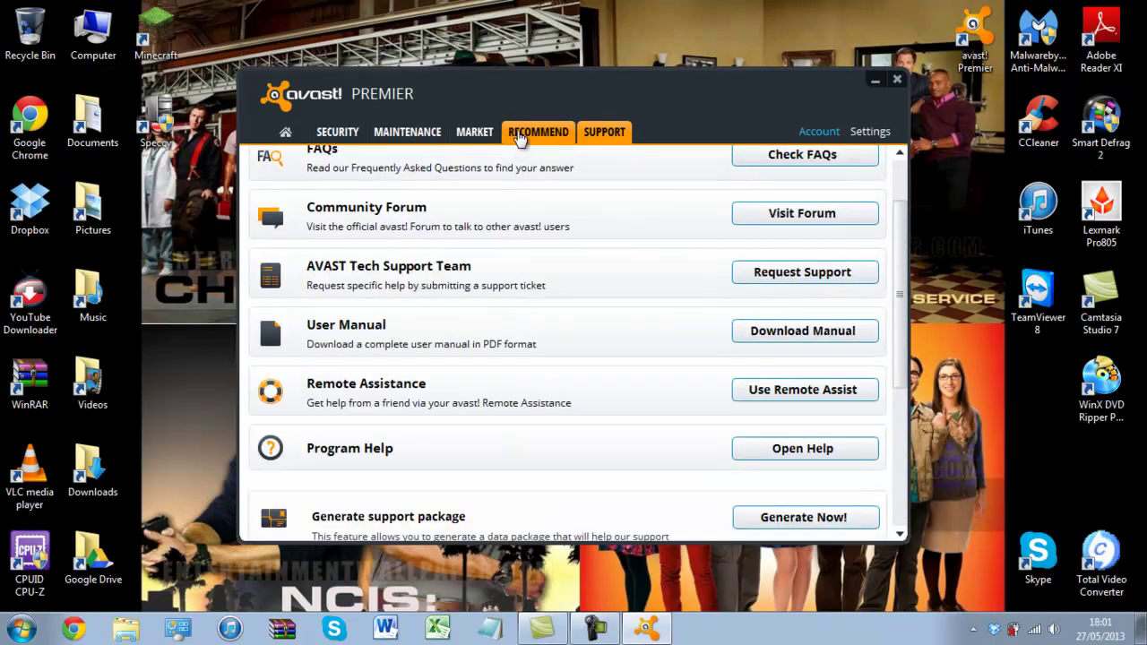
left_click(521, 136)
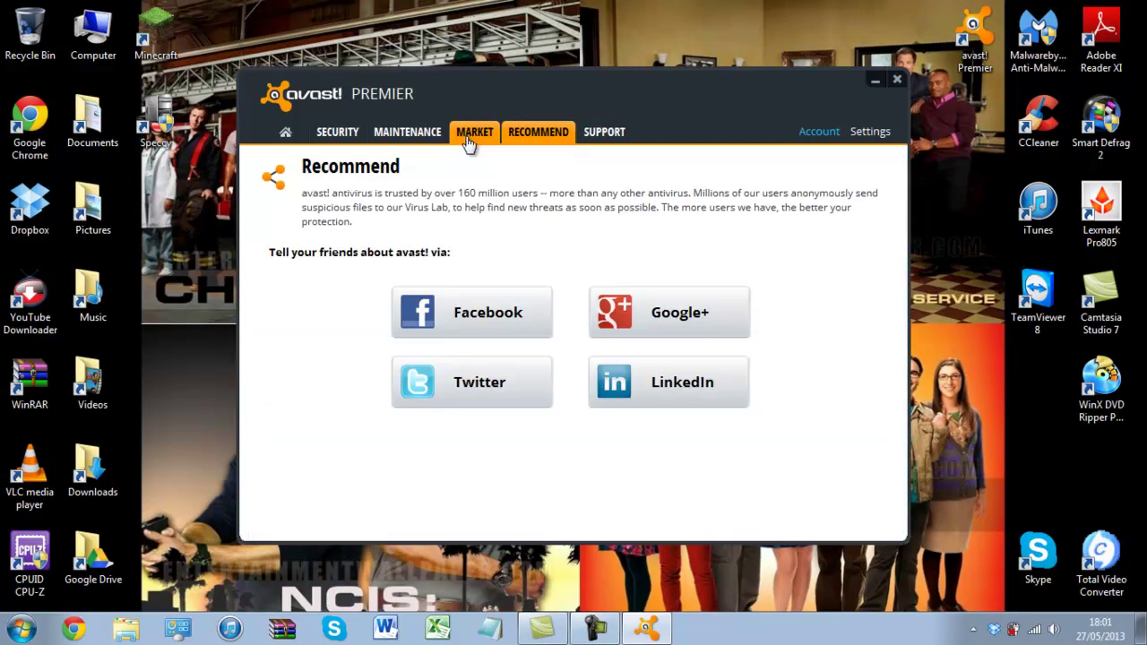
left_click(468, 141)
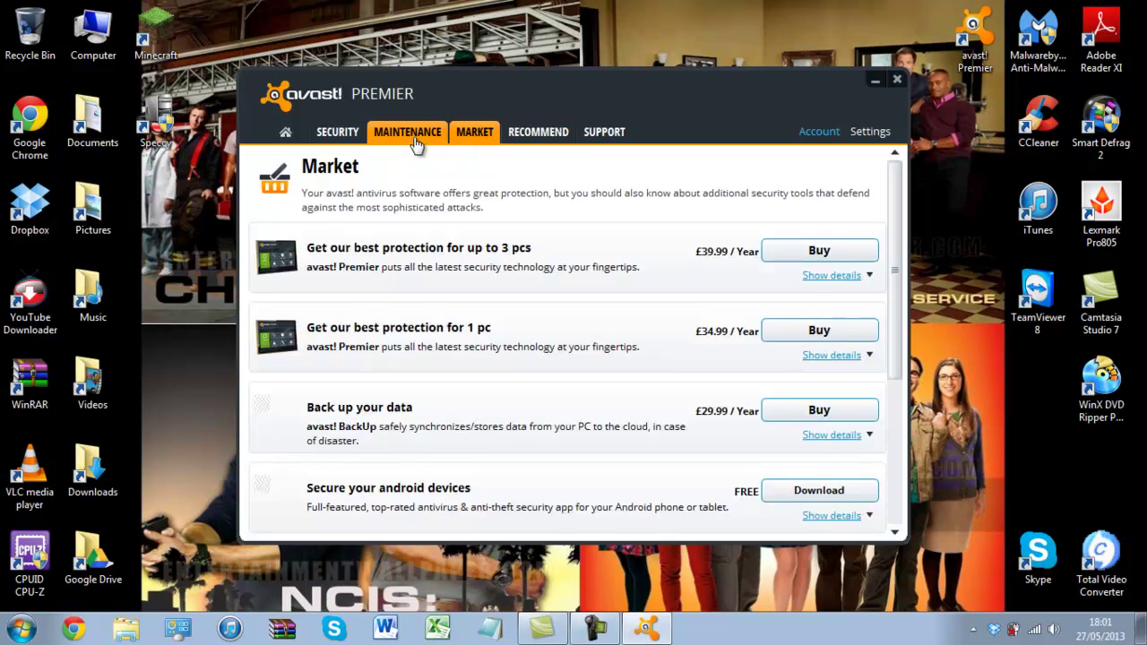
Step: Update avast!'s engine and virus definitions from Maintenance, dismiss the summary, and start the program update
left_click(415, 143)
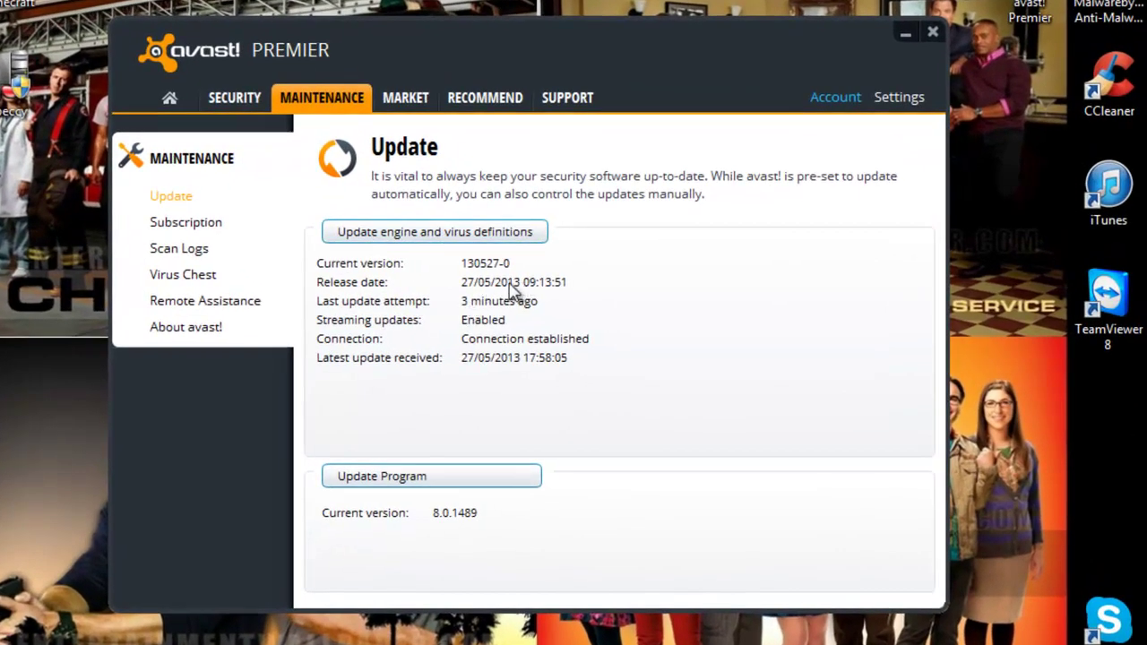
left_click(436, 235)
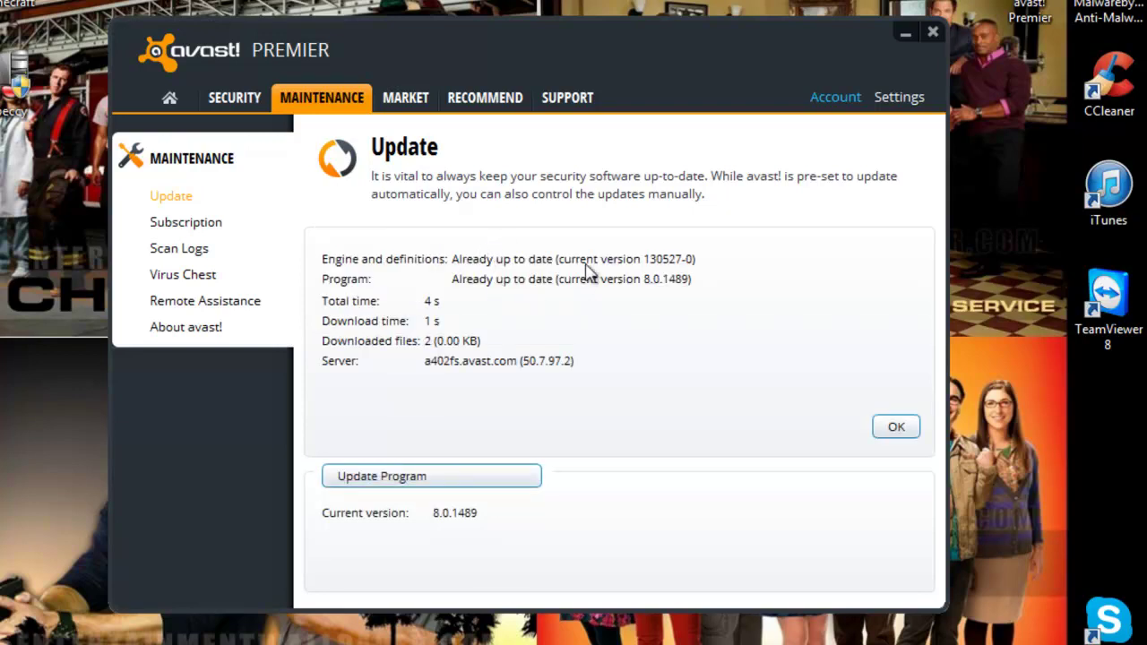
left_click(894, 429)
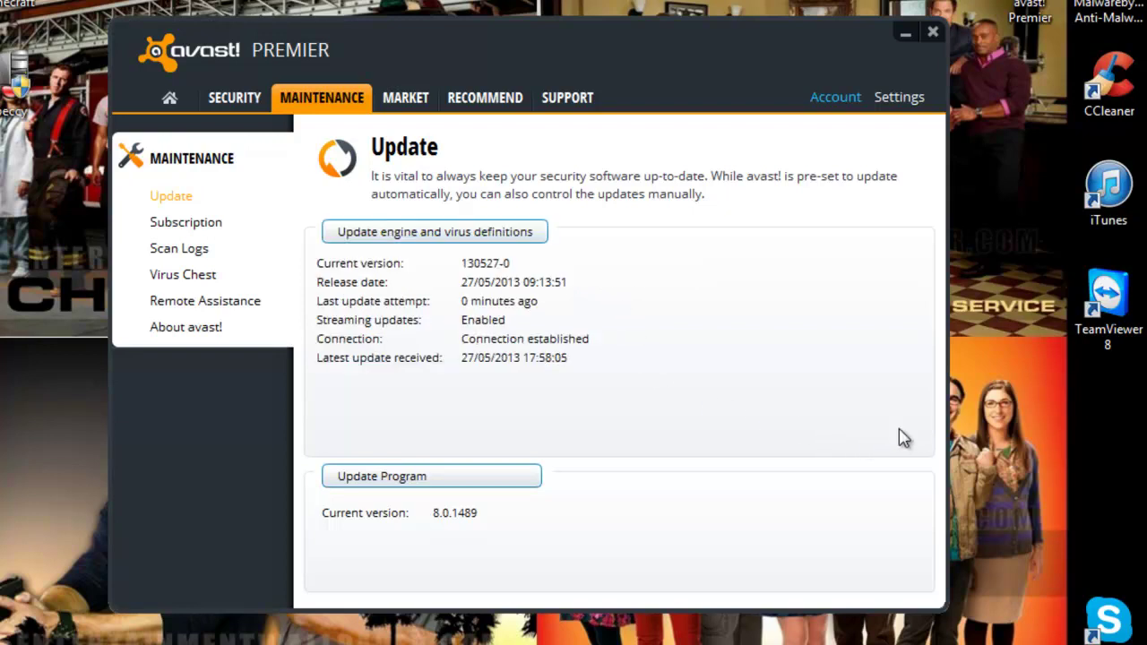
left_click(418, 479)
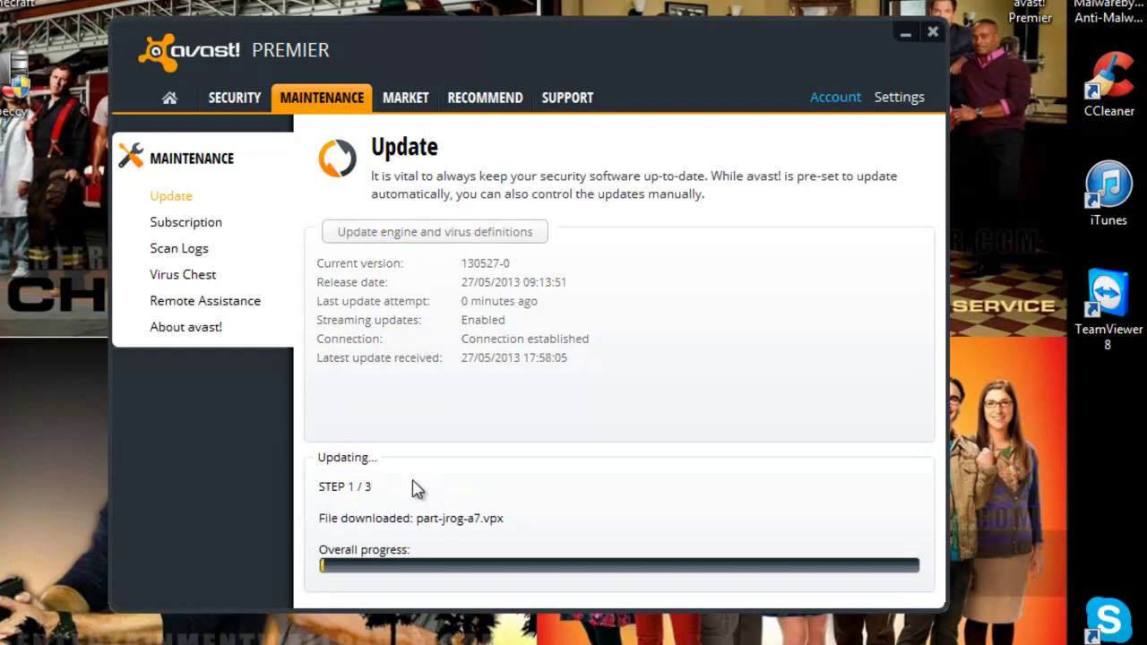
Step: Check the subscription's validity details and enable the avast! self-defense module in the Troubleshooting settings
left_click(207, 228)
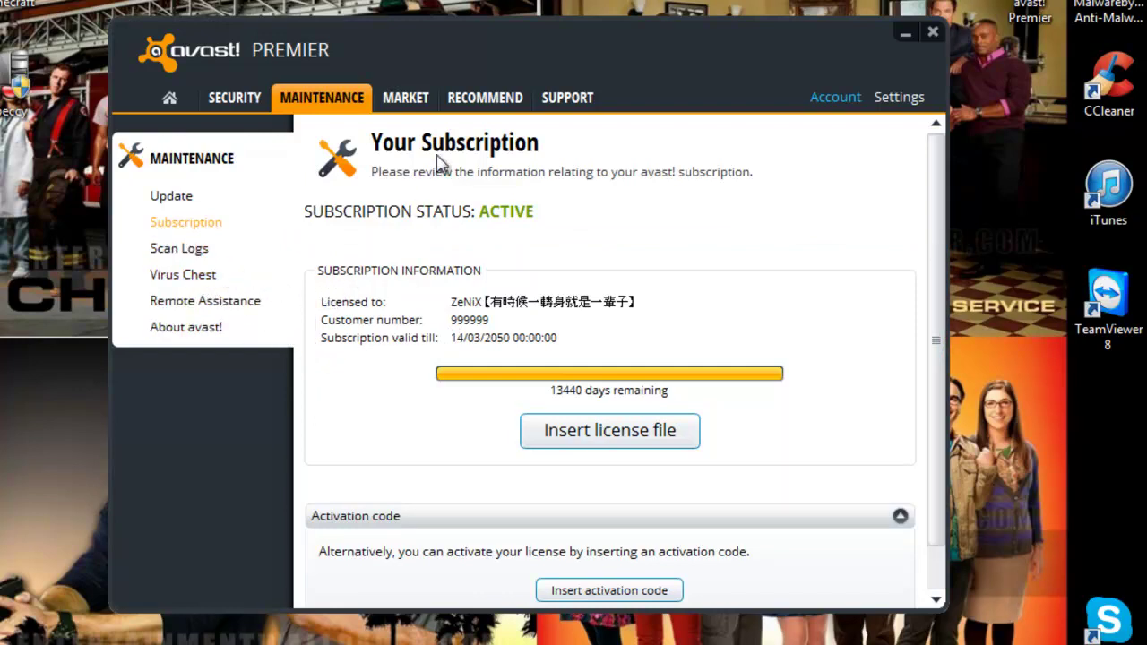
left_click(898, 97)
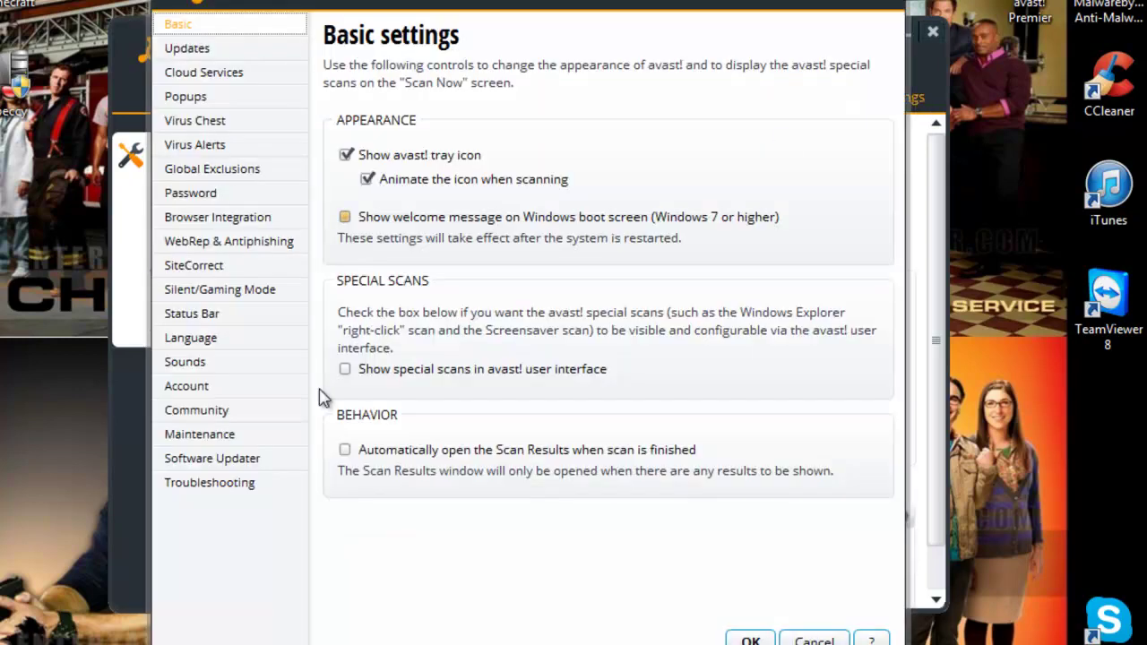
left_click(197, 485)
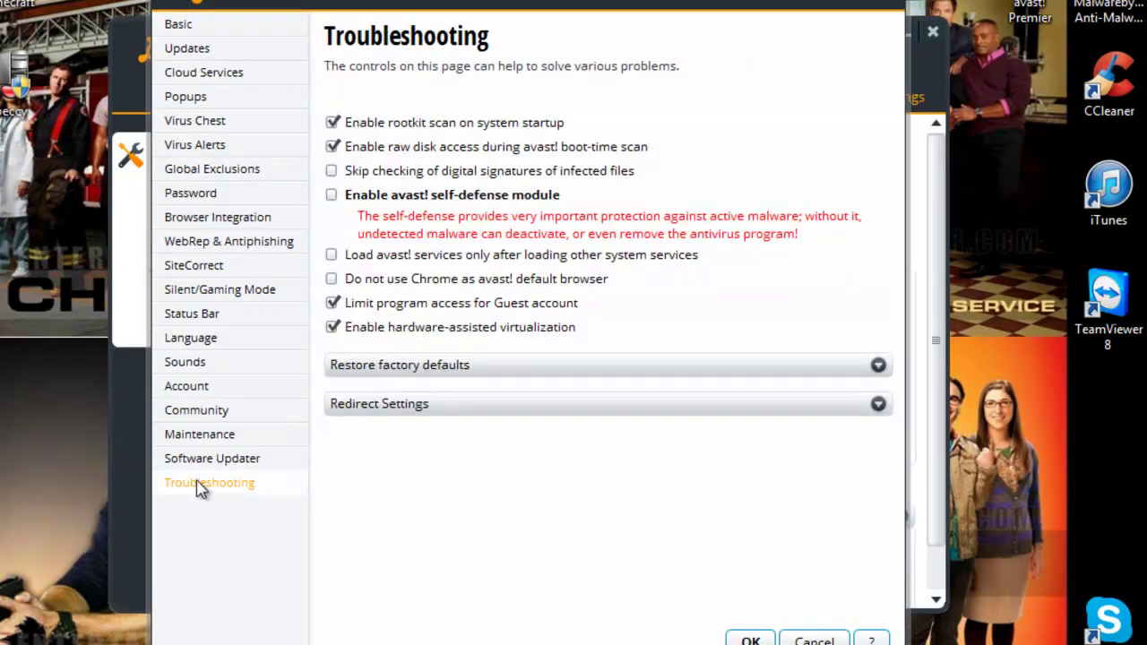
left_click(332, 196)
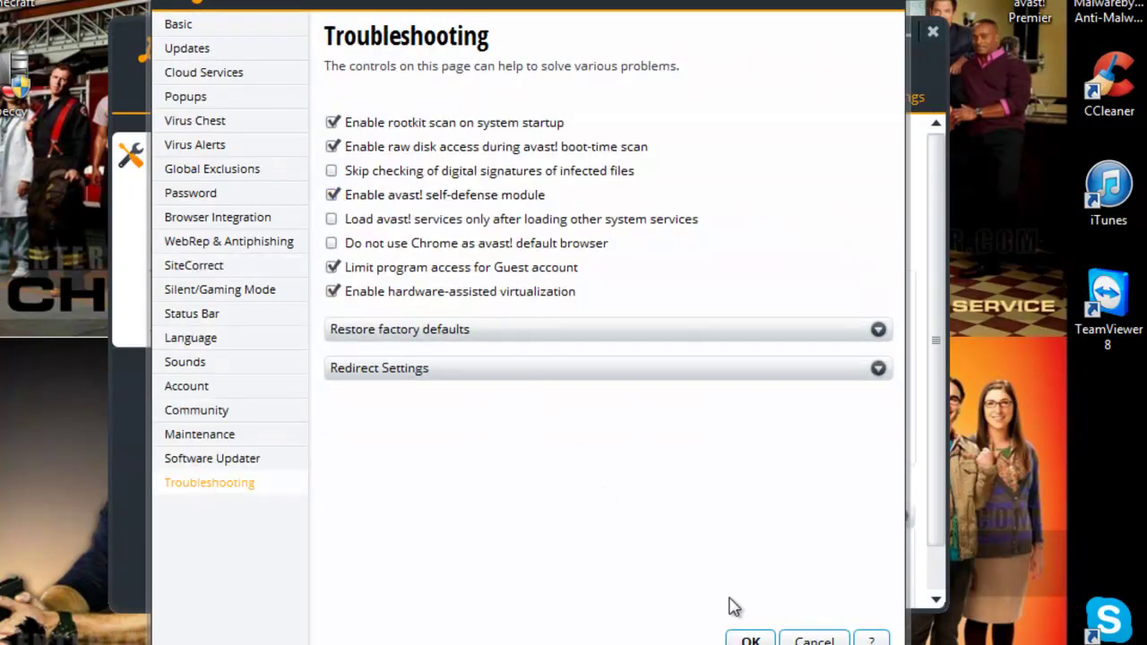
left_click(766, 640)
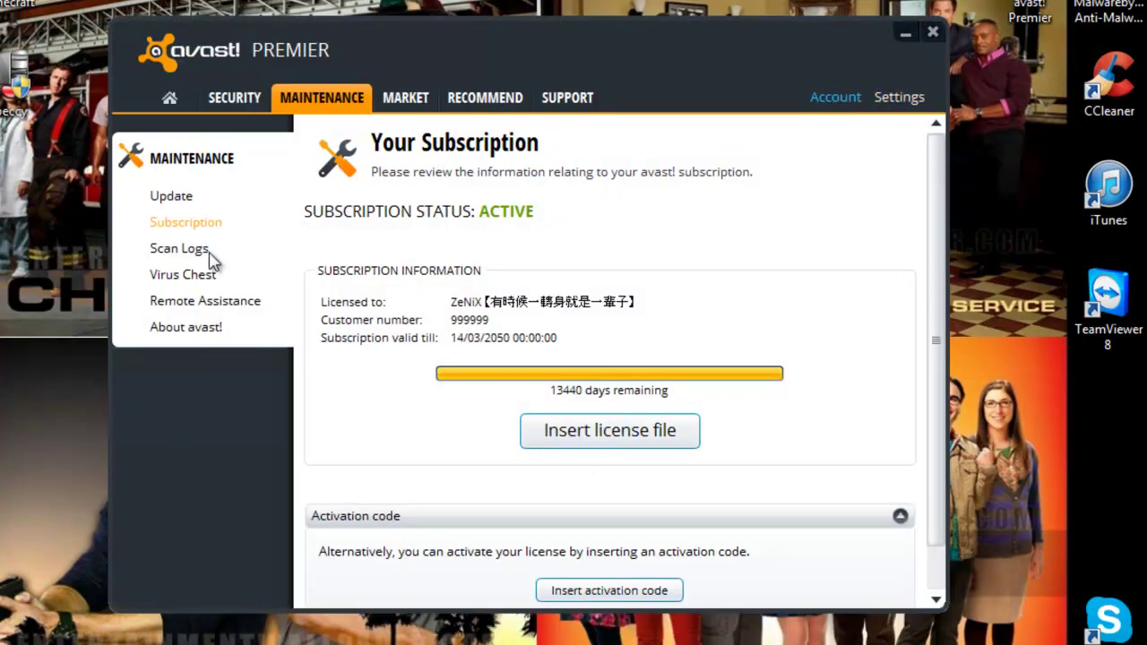
Step: Review the program update summary in avast!'s Maintenance section, dismiss it, and close avast! Premier
left_click(166, 197)
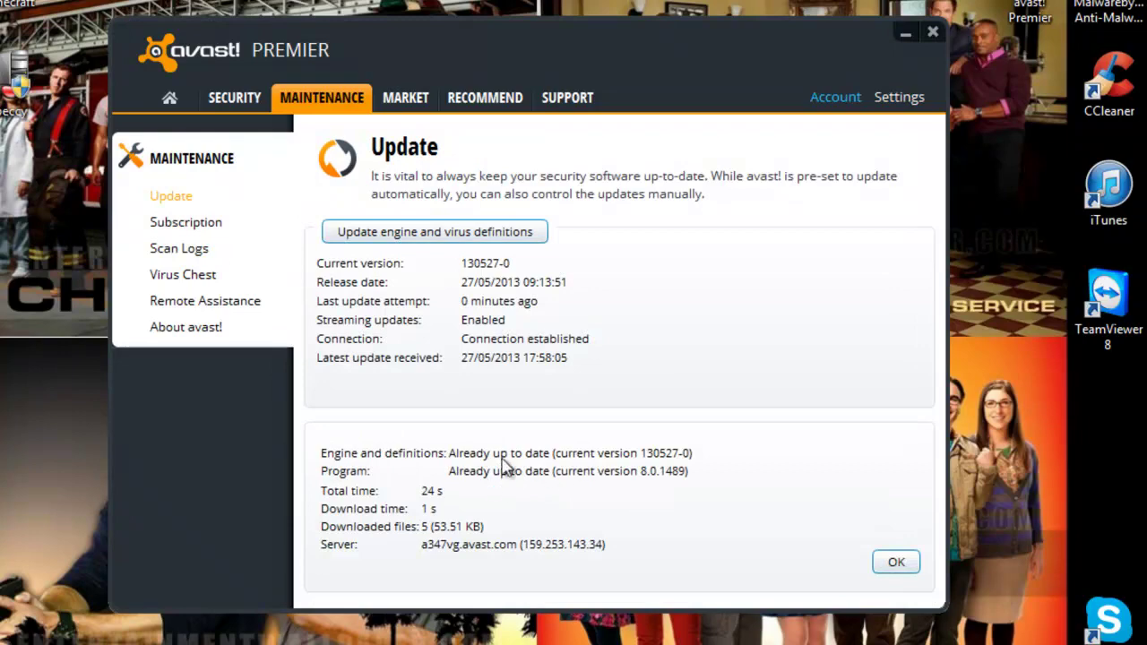
left_click(897, 563)
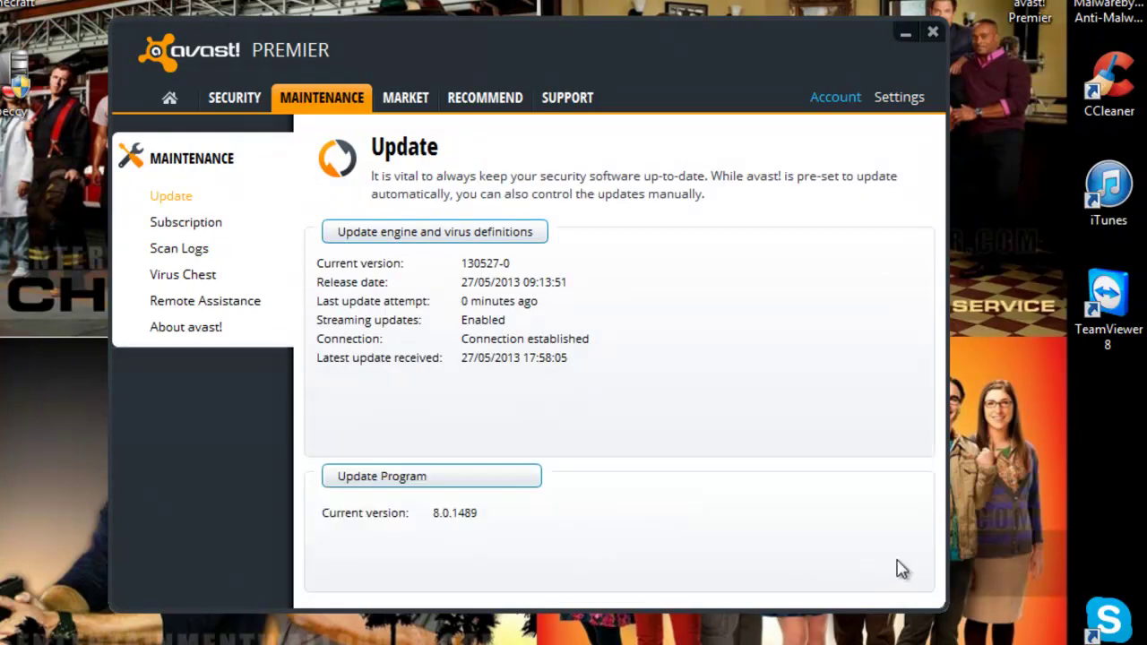
left_click(933, 33)
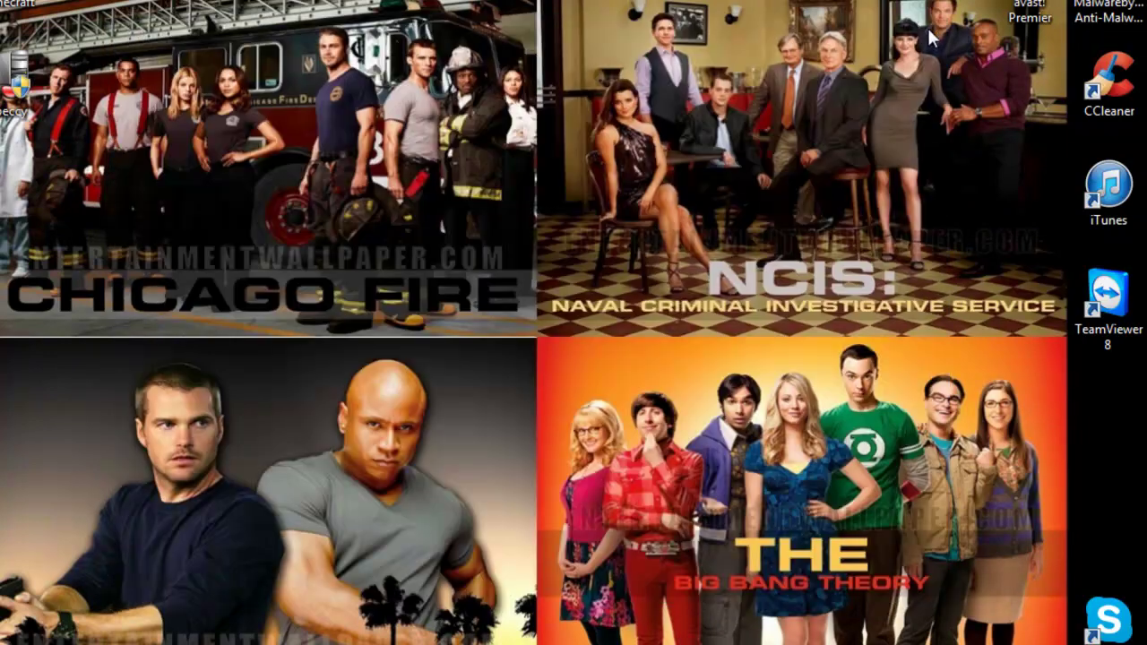
Step: Open Malwarebytes Anti-Malware with administrator approval and enable protection module startup with Windows, file execution blocking when the module starts, and filesystem protection
left_click(1108, 25)
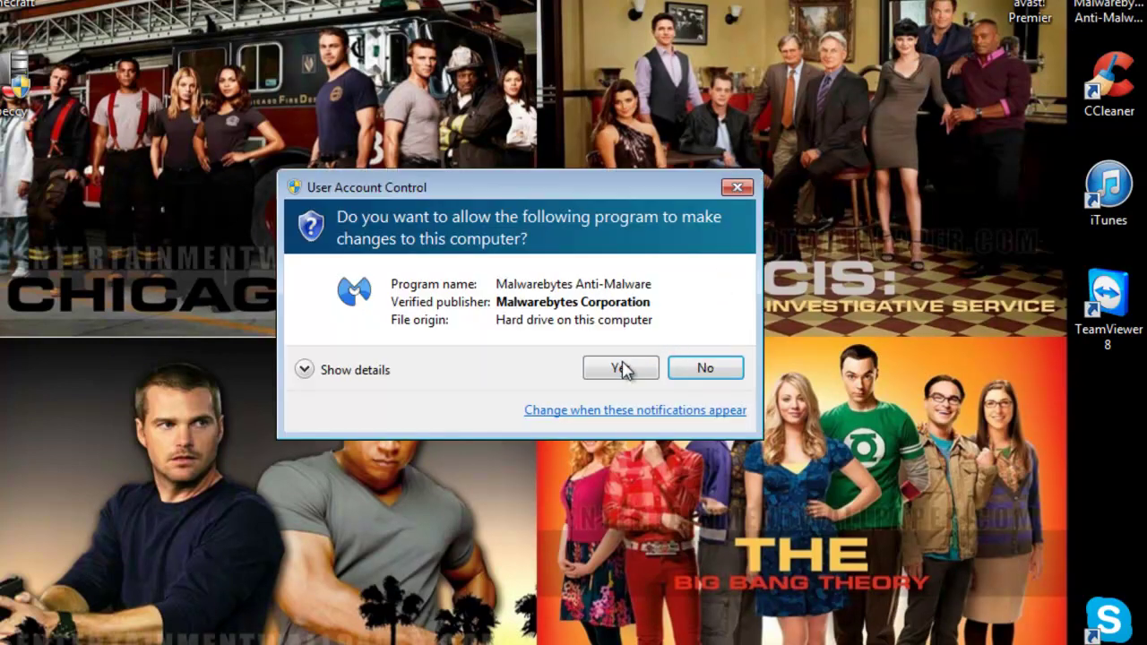
left_click(619, 366)
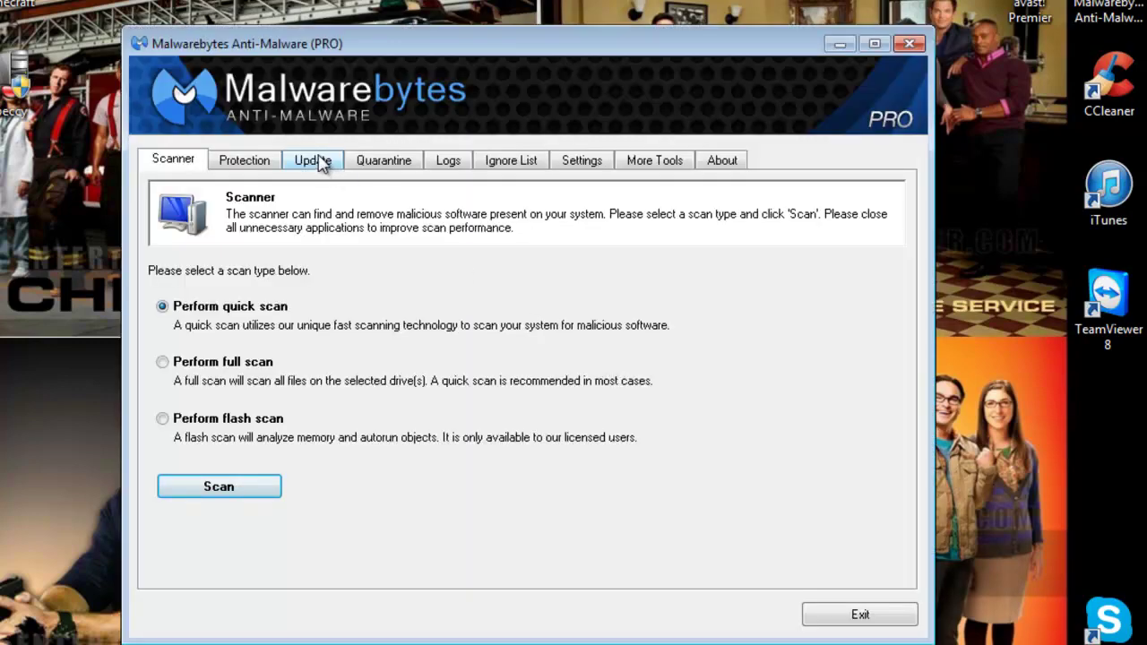
left_click(249, 163)
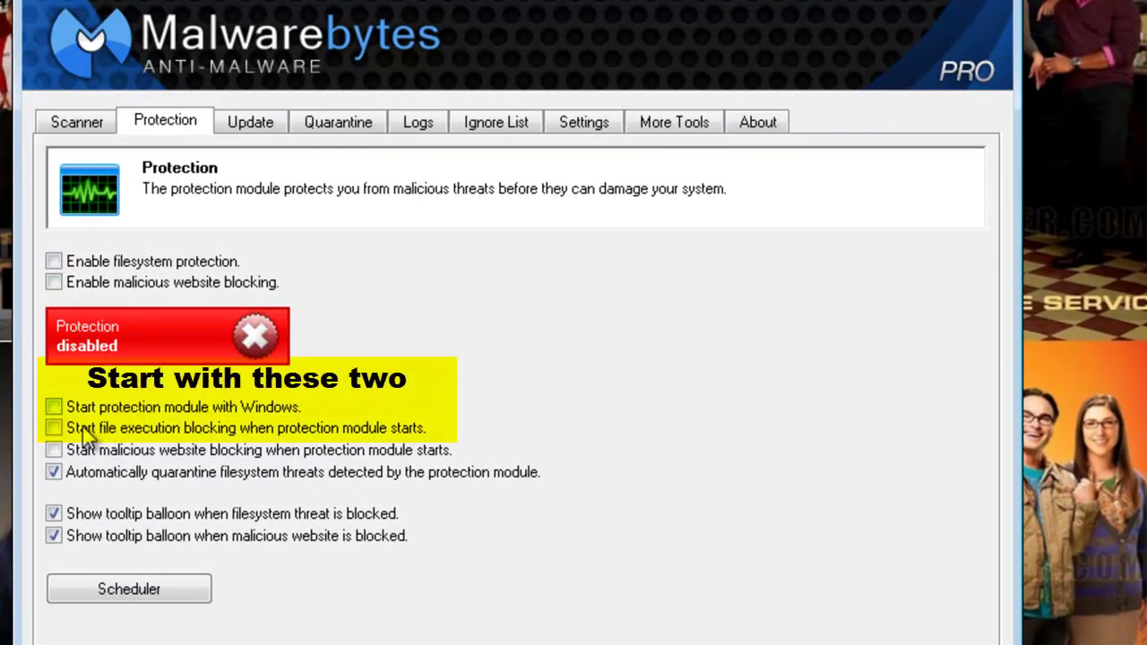
left_click(53, 408)
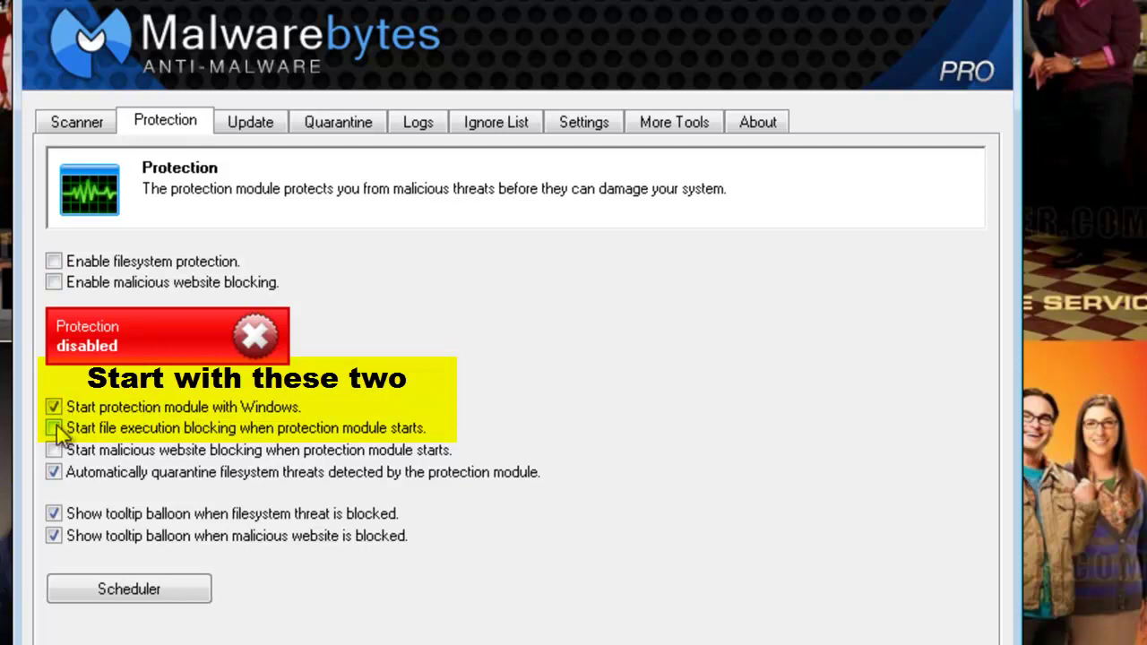
left_click(55, 429)
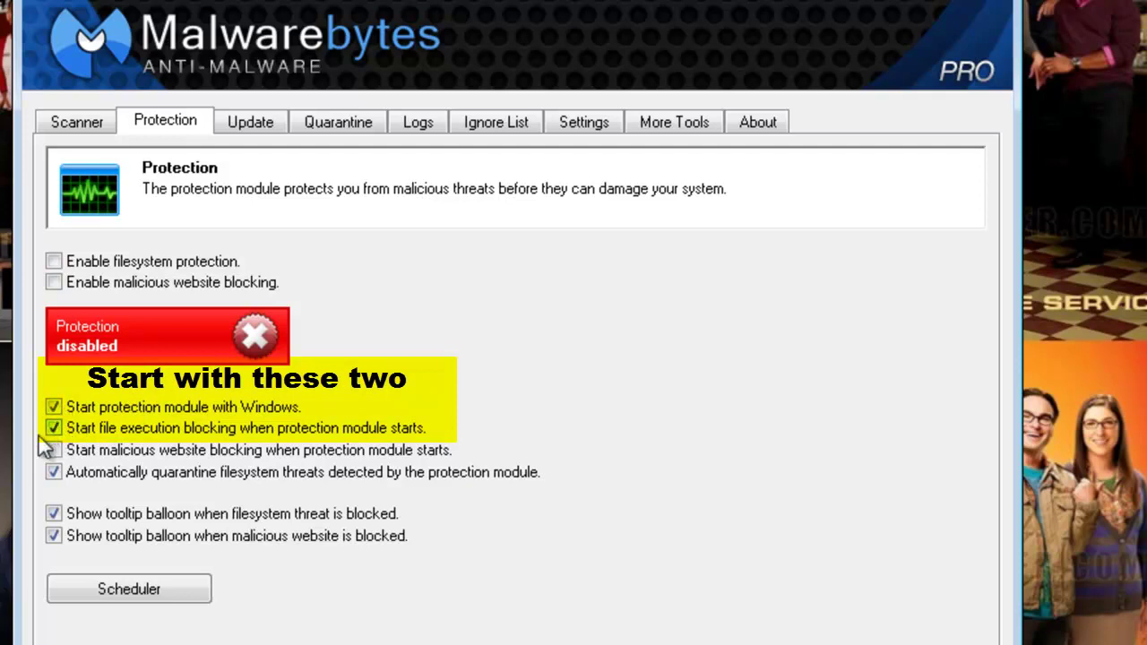
left_click(54, 262)
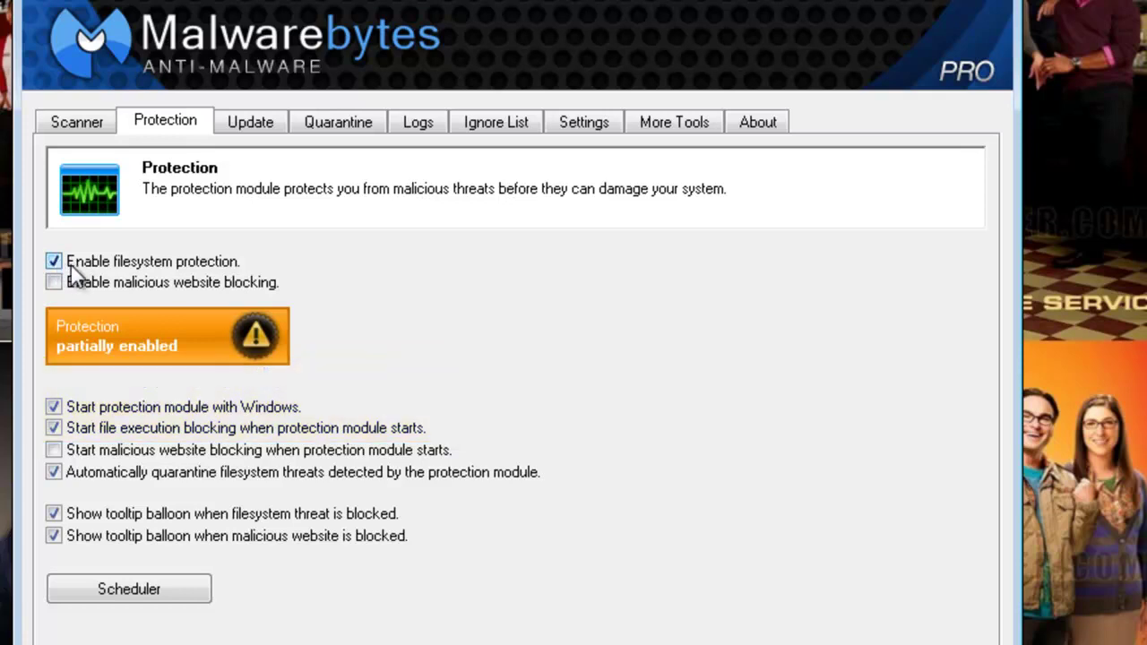